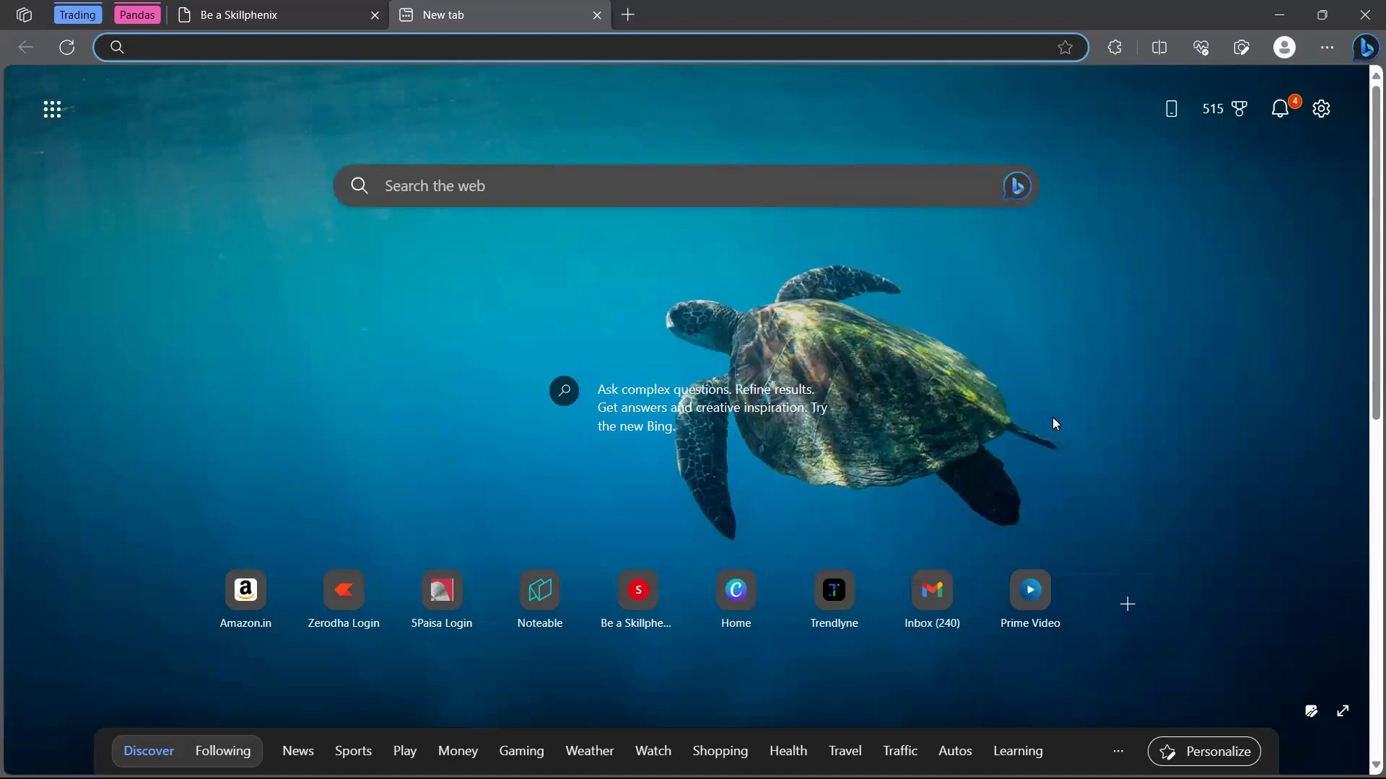
type("www")
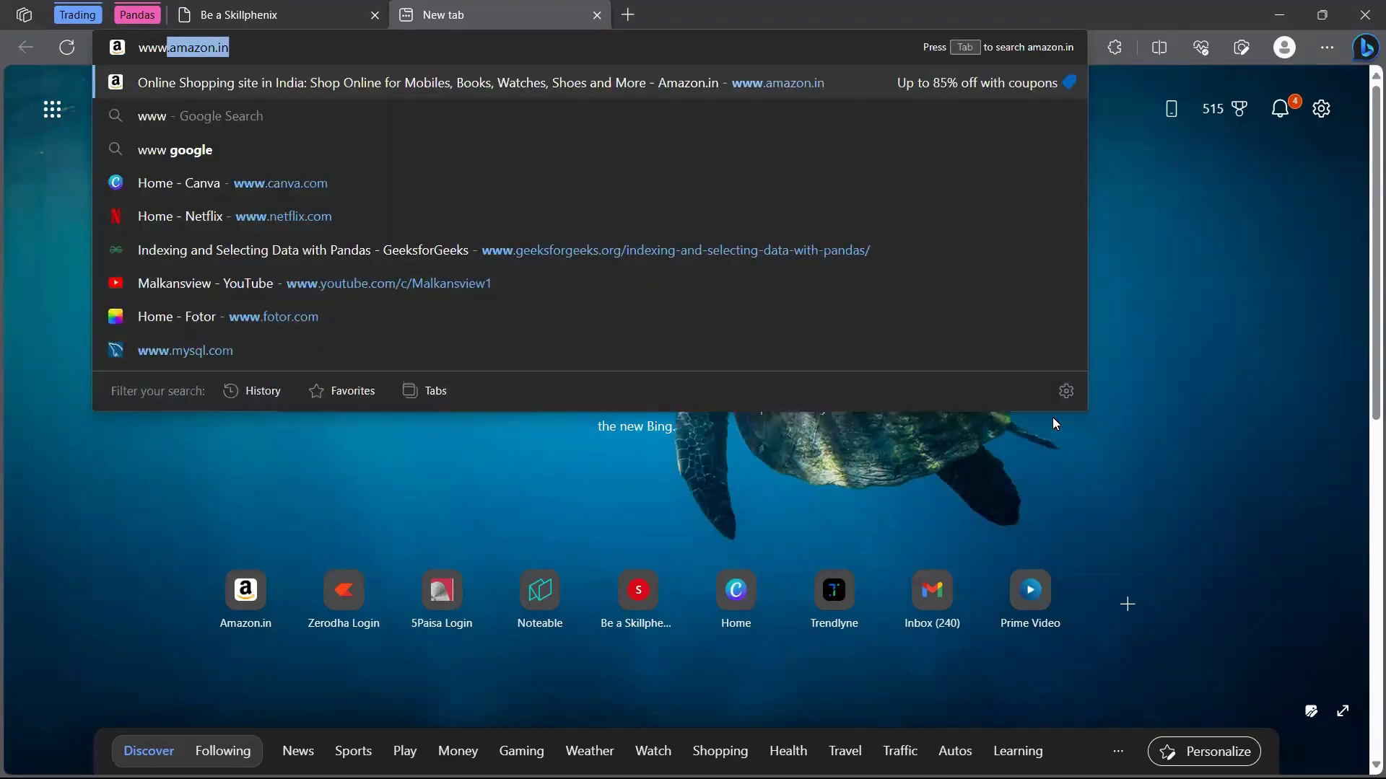
type(".mysql.com")
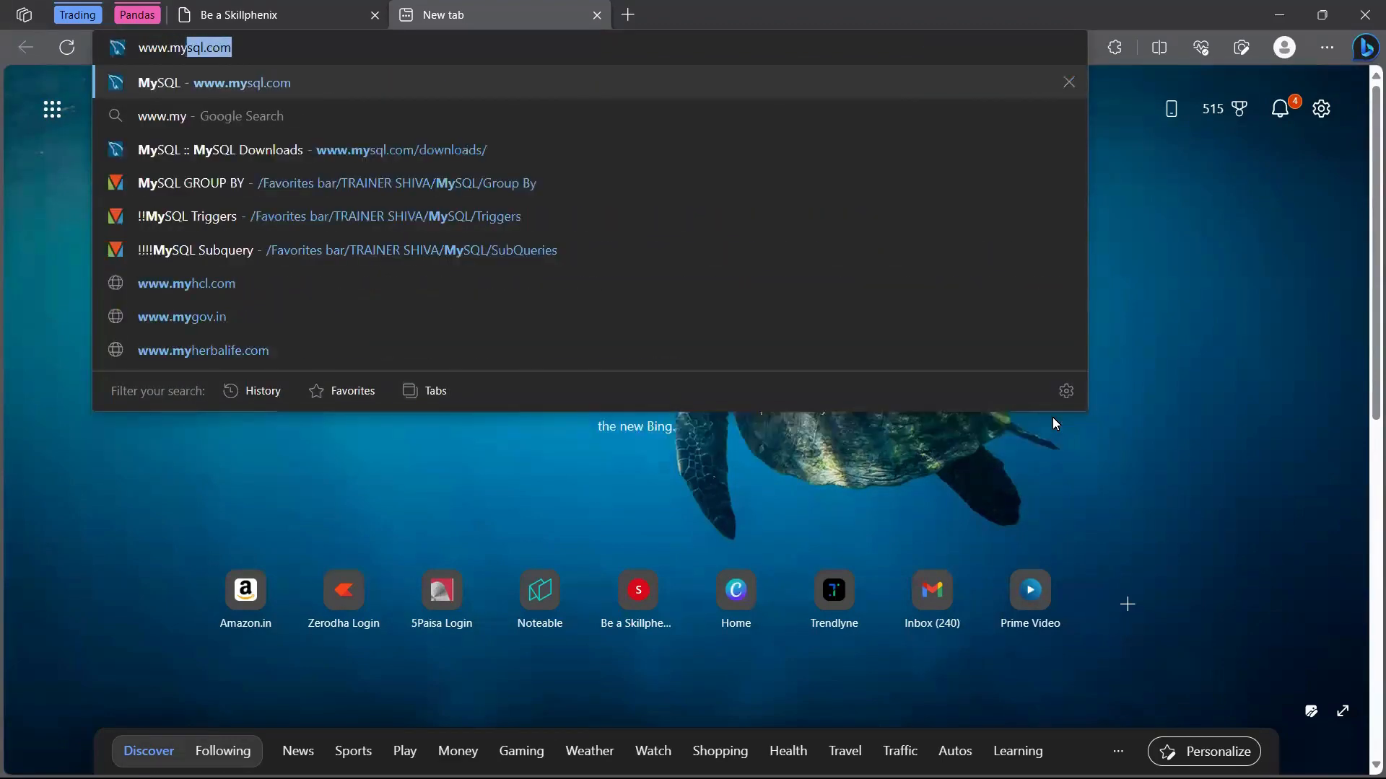
key("Return")
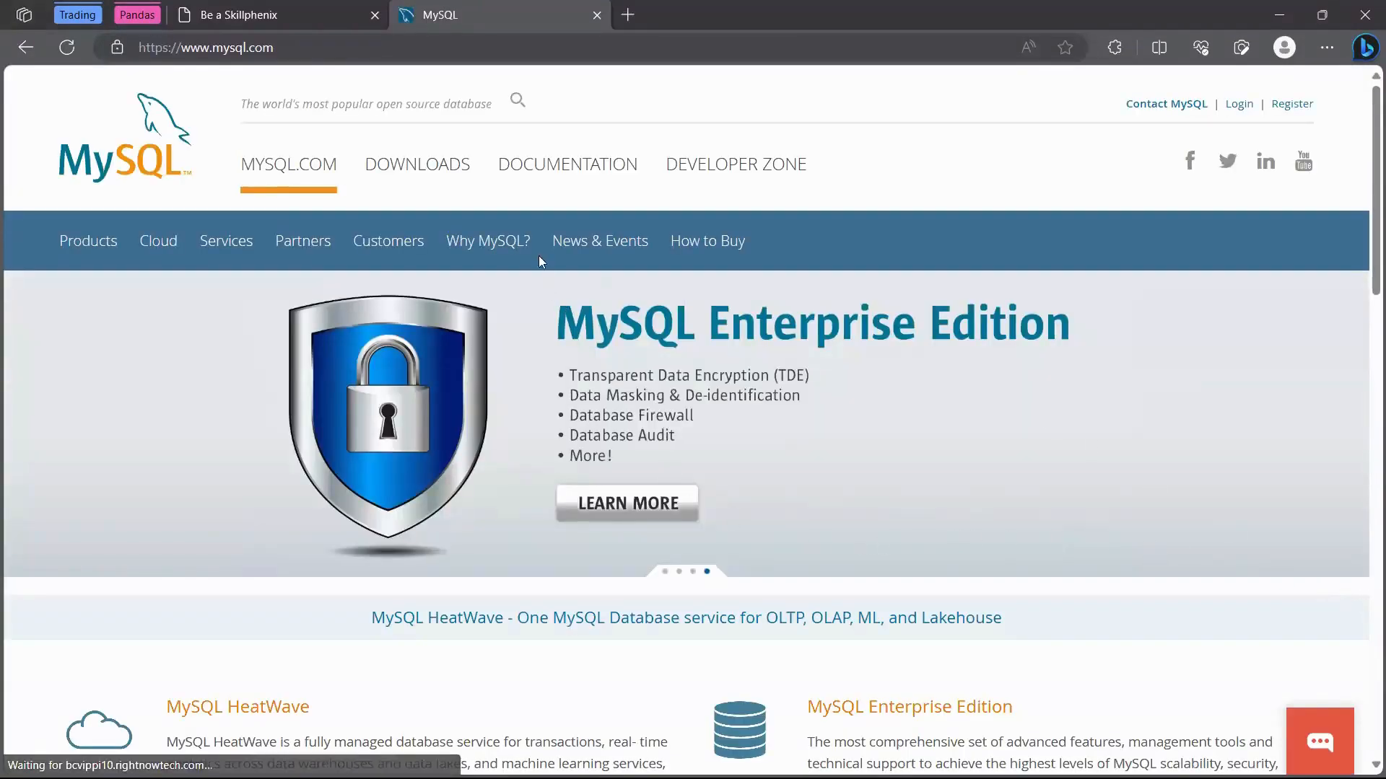
left_click(460, 178)
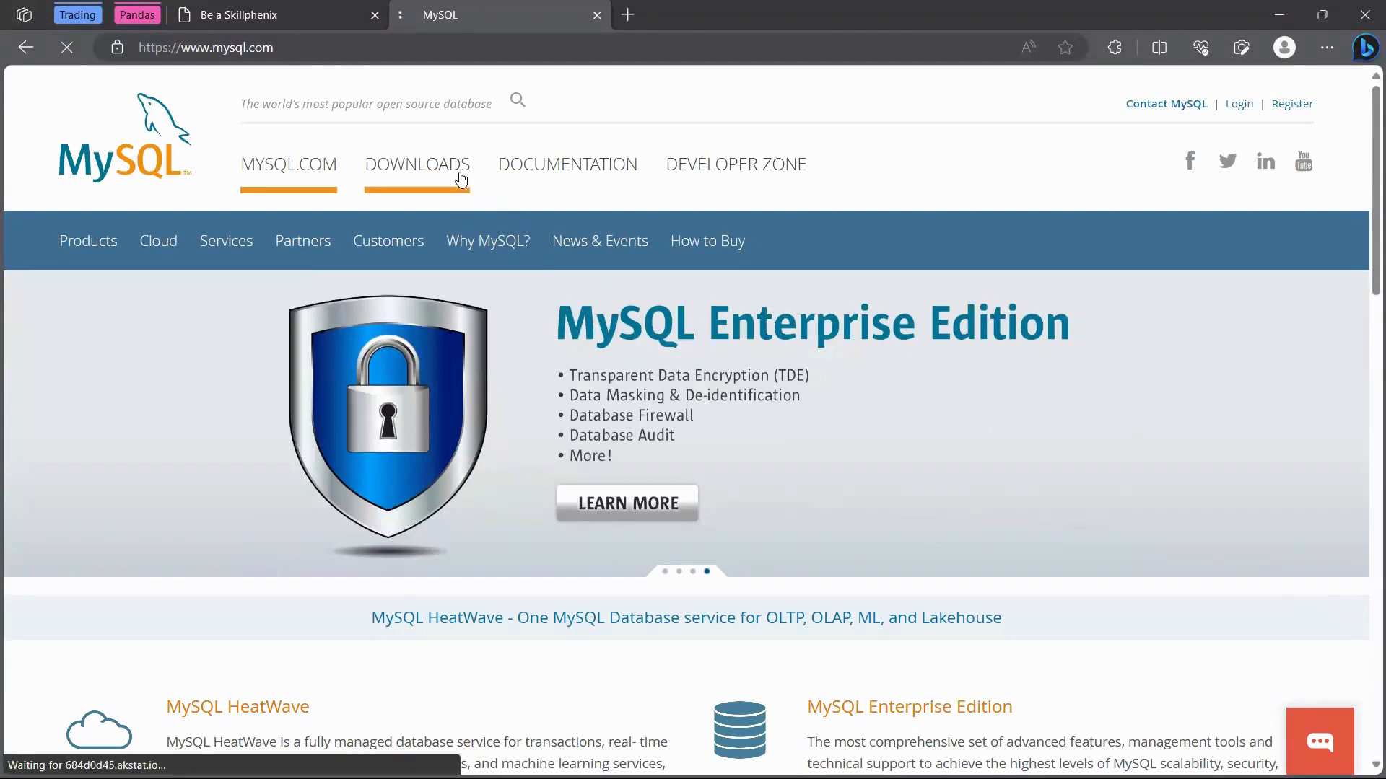
Open the MySQL Community (GPL) downloads and go to the MySQL Installer for Windows page.
scroll(959, 407, "down", 3)
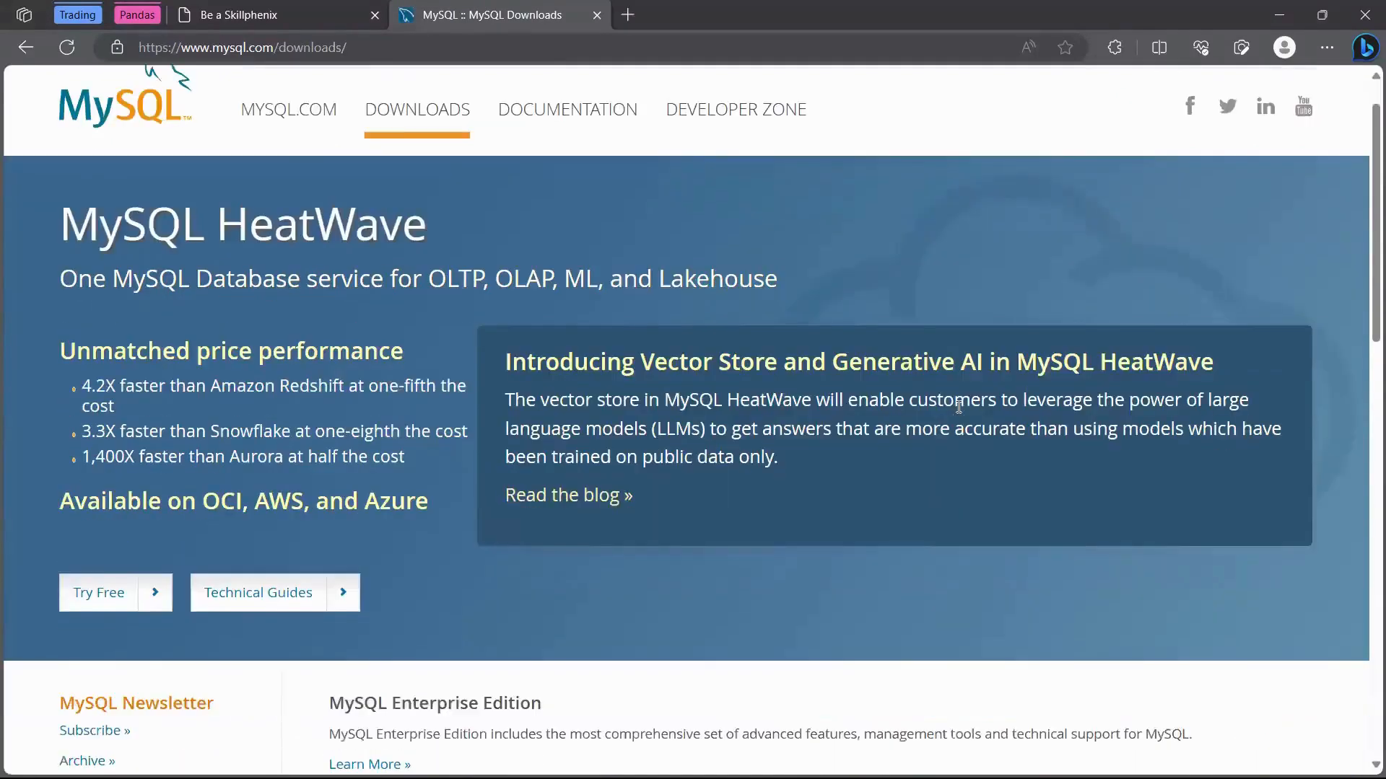
scroll(958, 407, "down", 5)
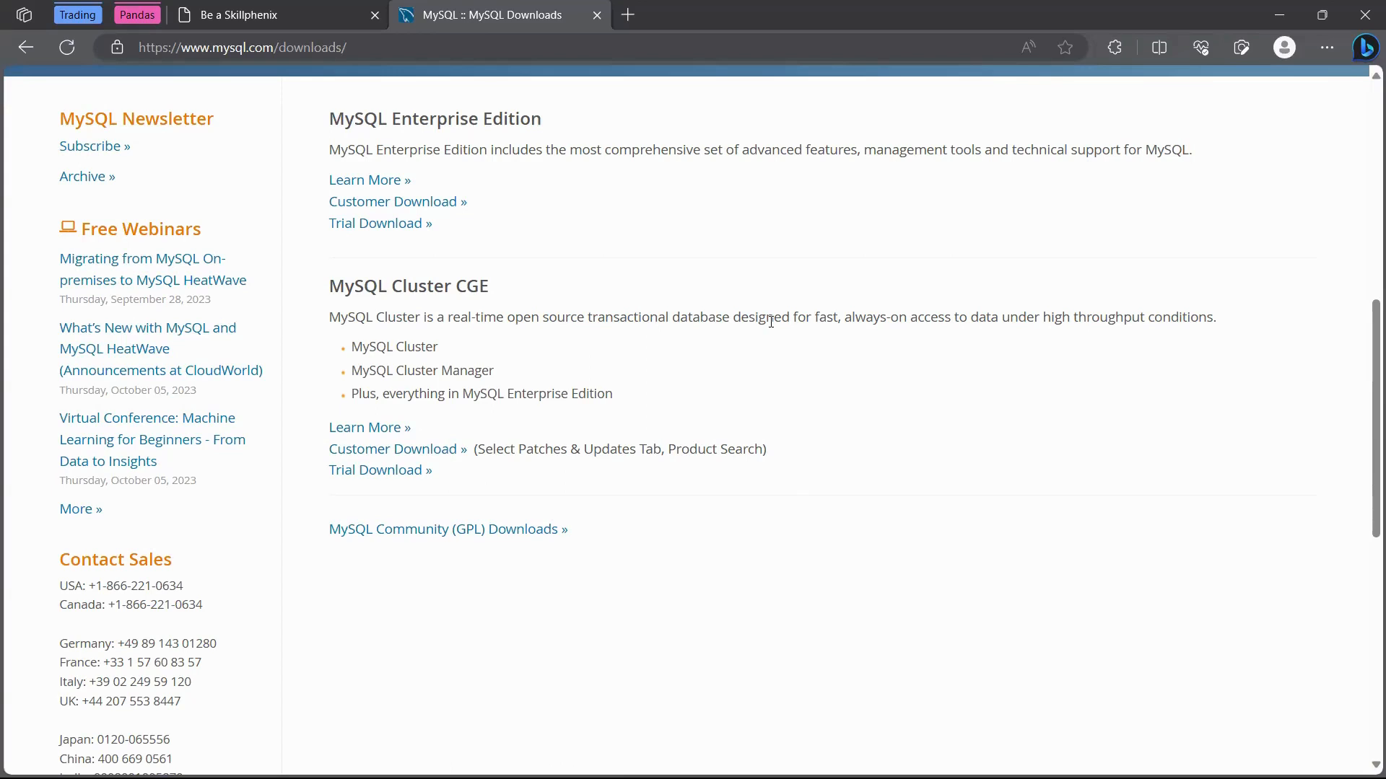
left_click(488, 530)
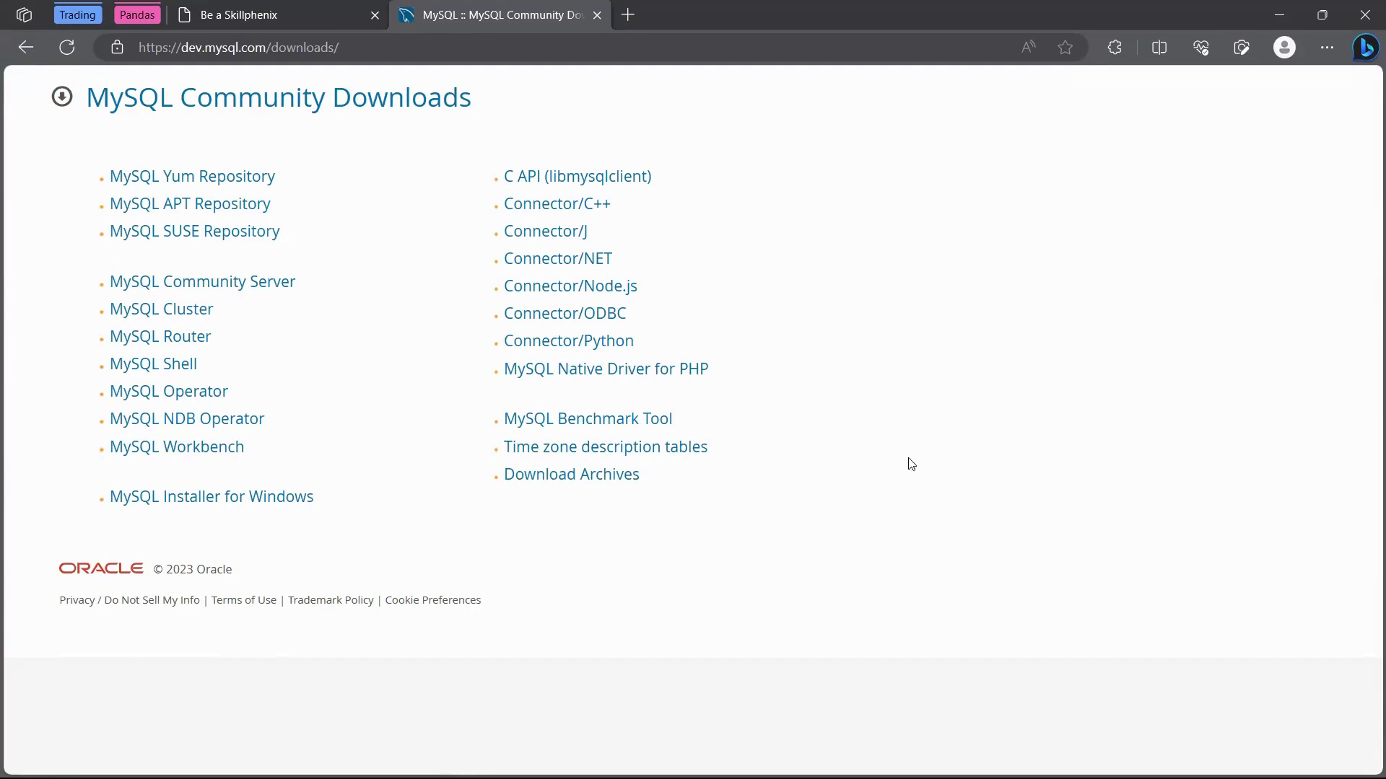
left_click(210, 509)
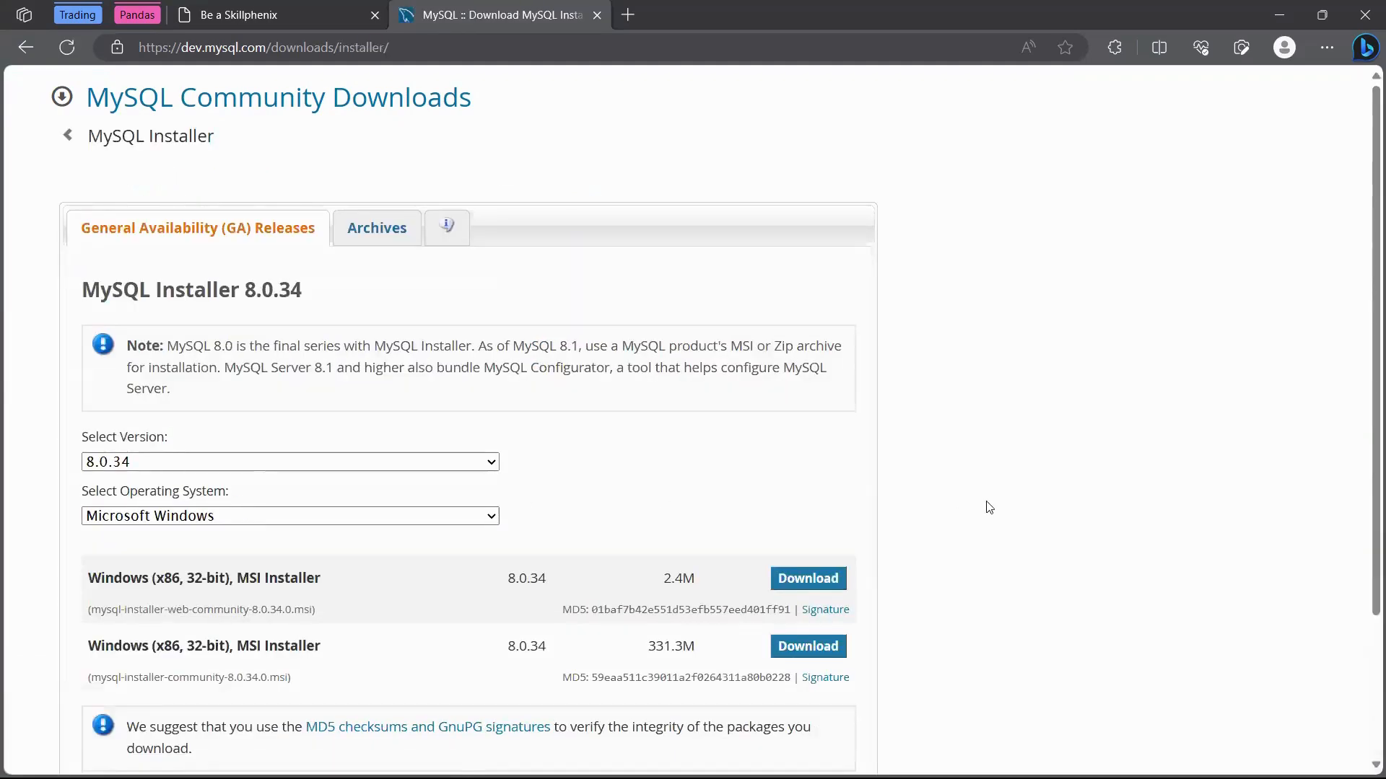
Compare the file sizes of the two Windows MSI Installer downloads for version 8.0.34.
scroll(987, 507, "down", 2)
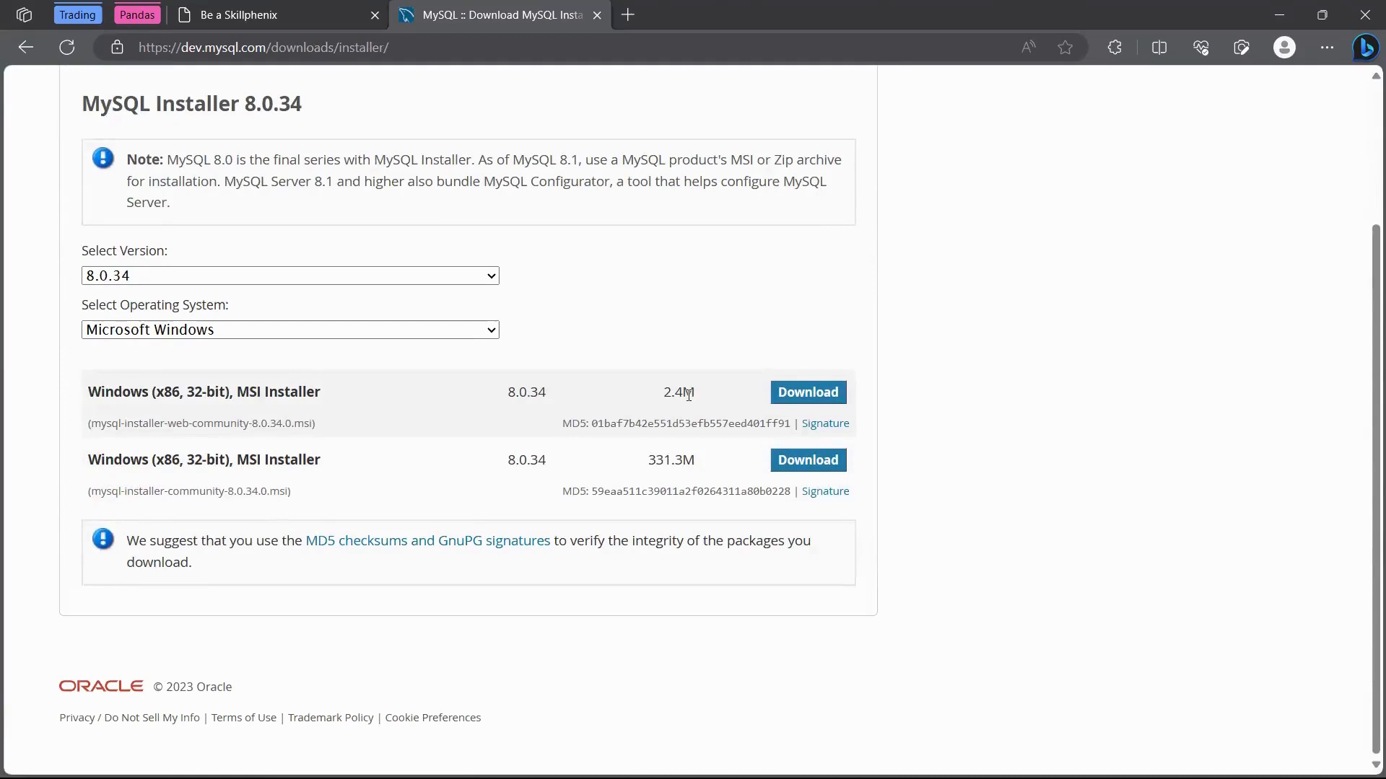
left_click_drag(695, 394, 663, 398)
left_click_drag(712, 466, 650, 460)
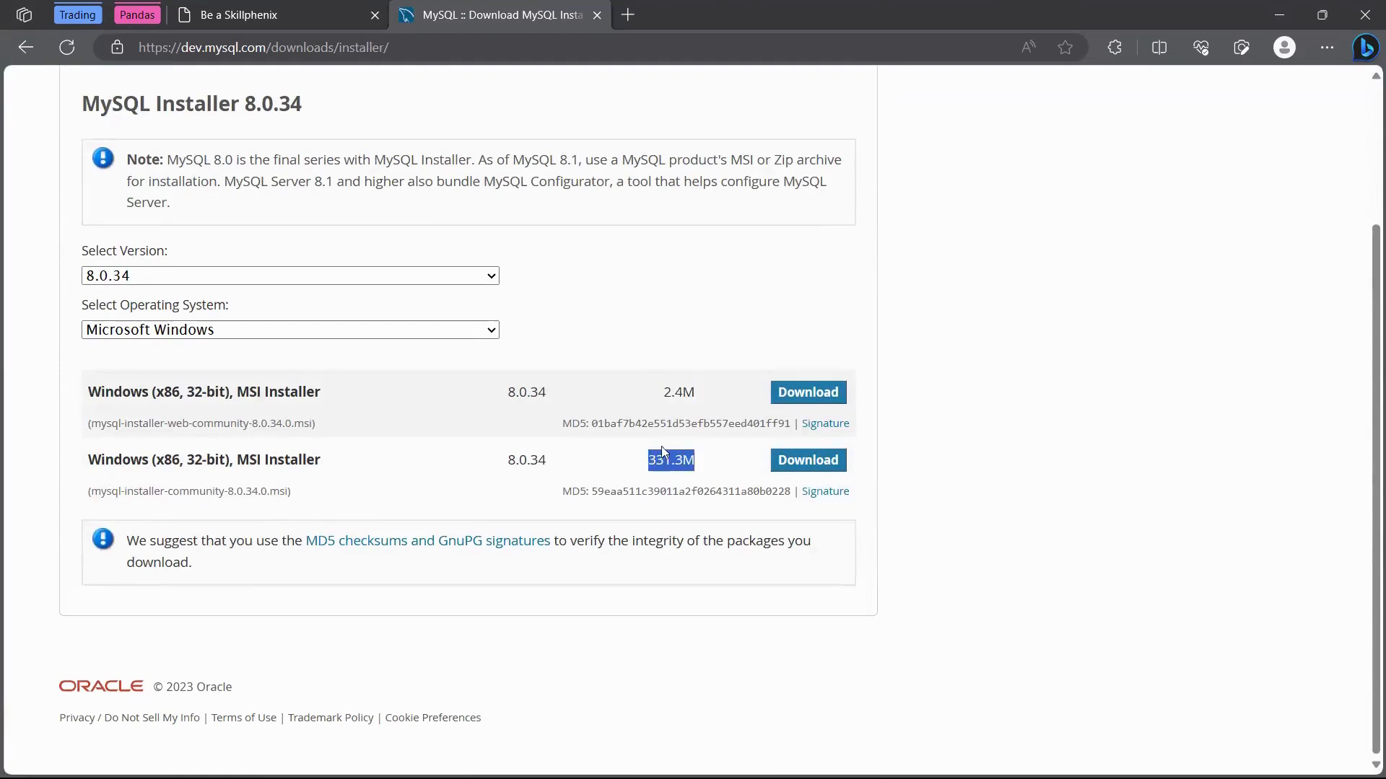
left_click(670, 391)
Check the Installations folder in File Explorer for the MySQL installer, and minimize the open windows to show the desktop.
mouse_move(816, 778)
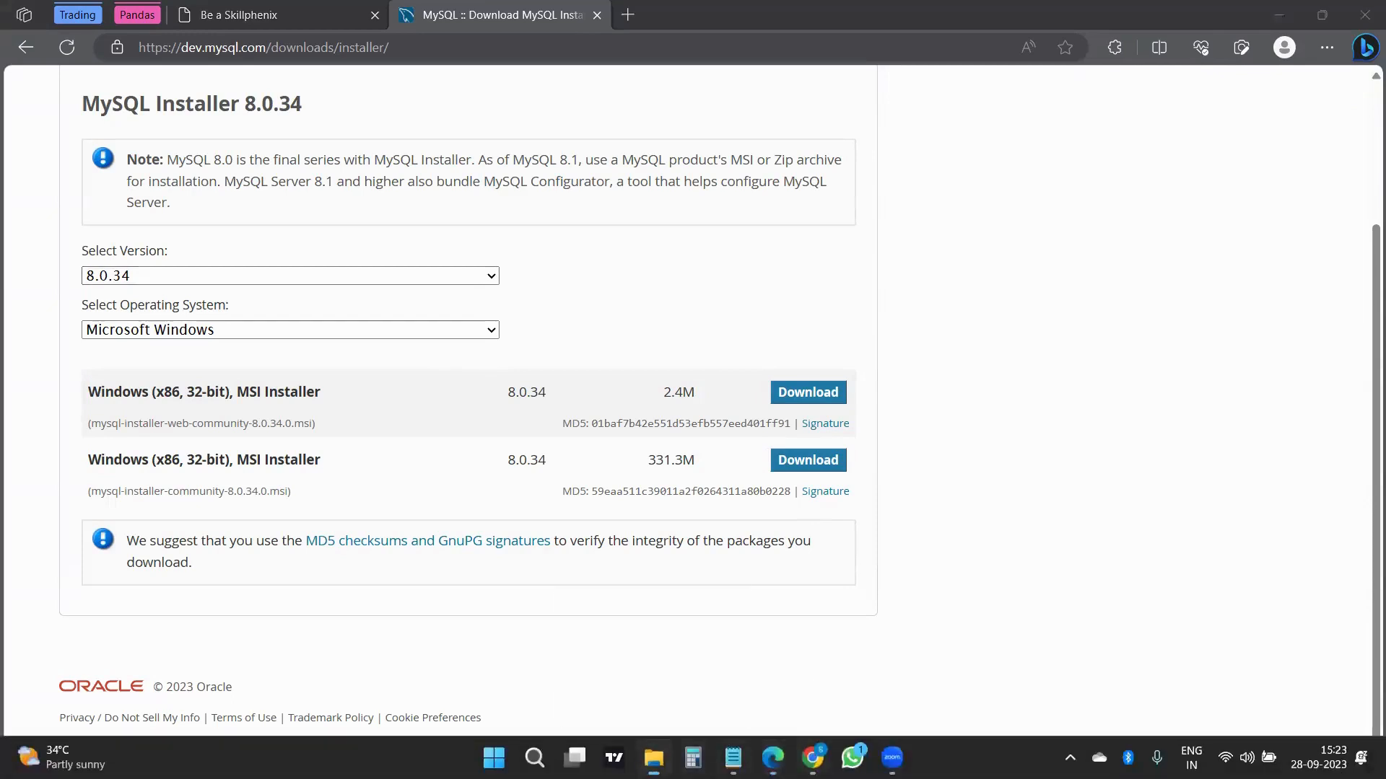
left_click(653, 758)
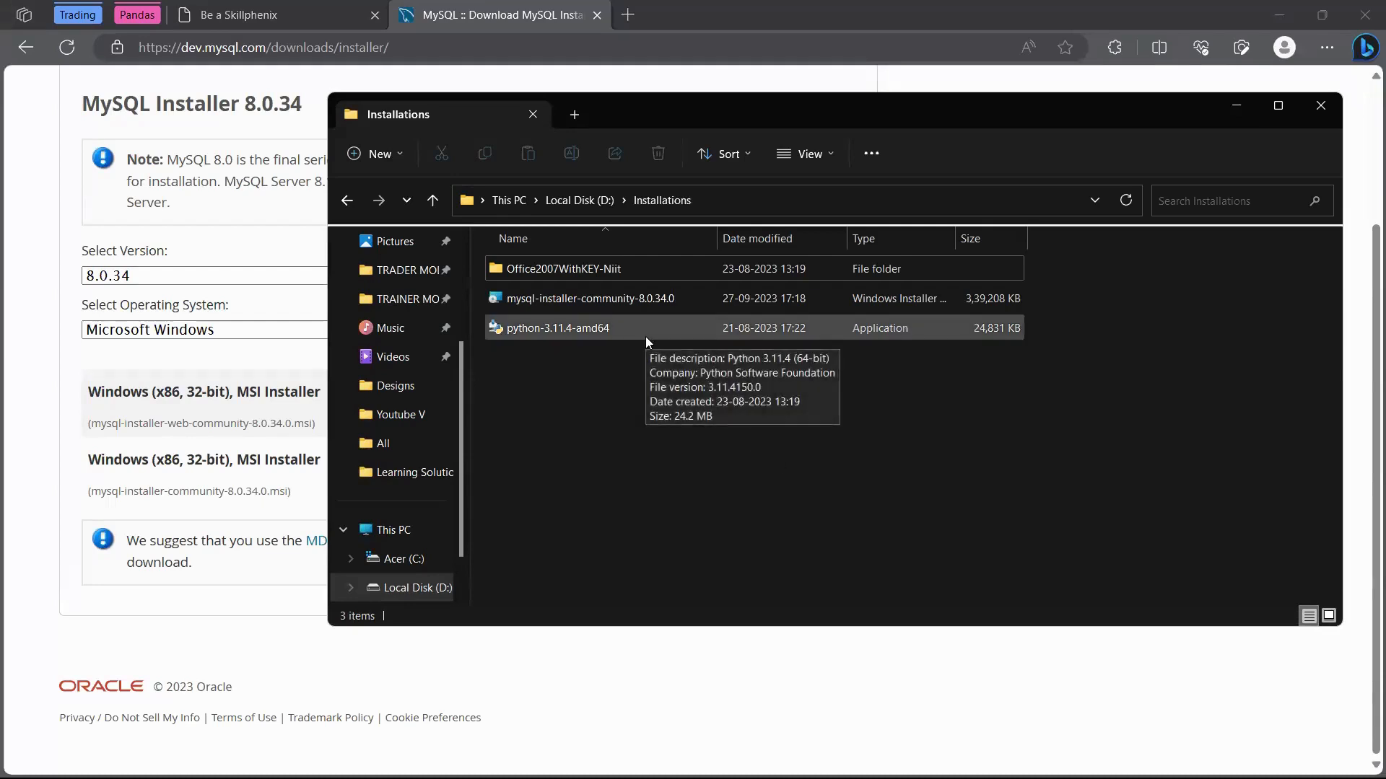
left_click(1236, 107)
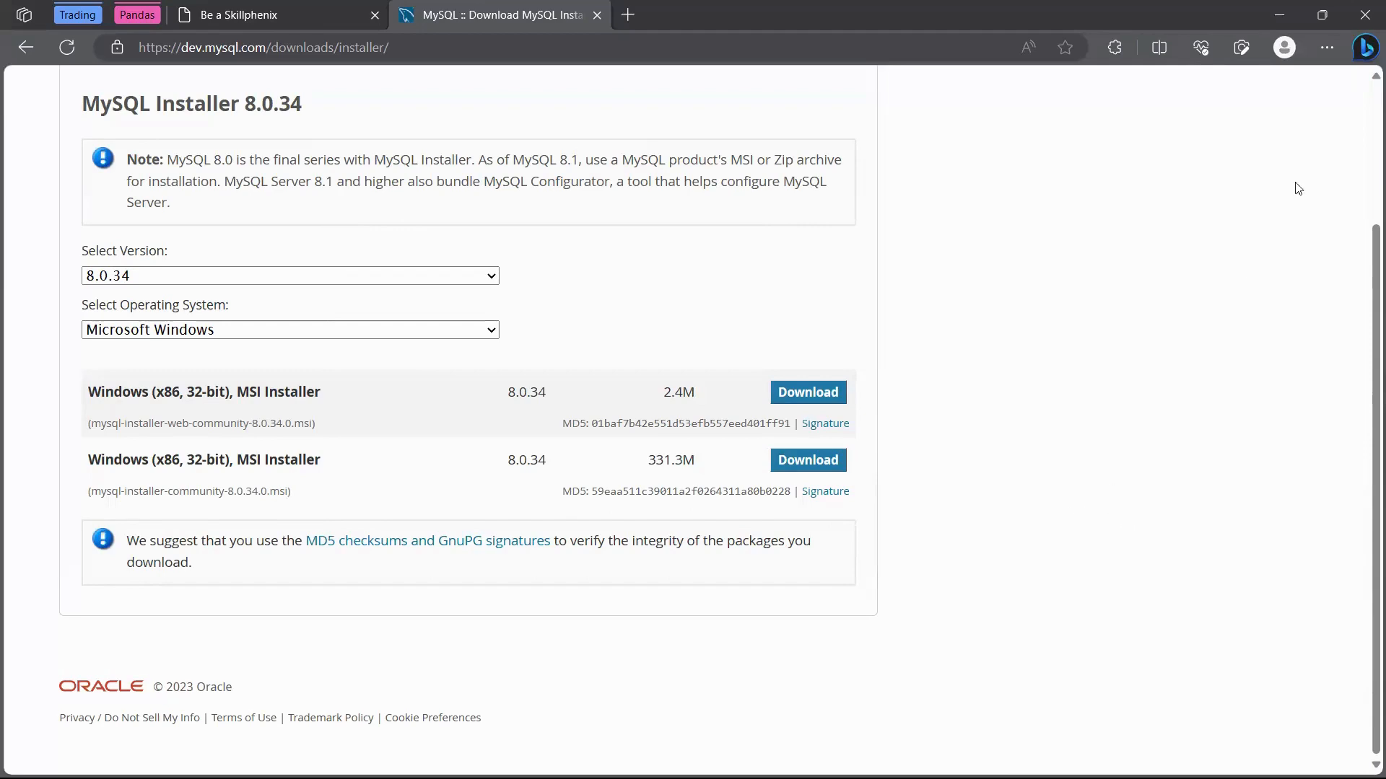
left_click(1293, 13)
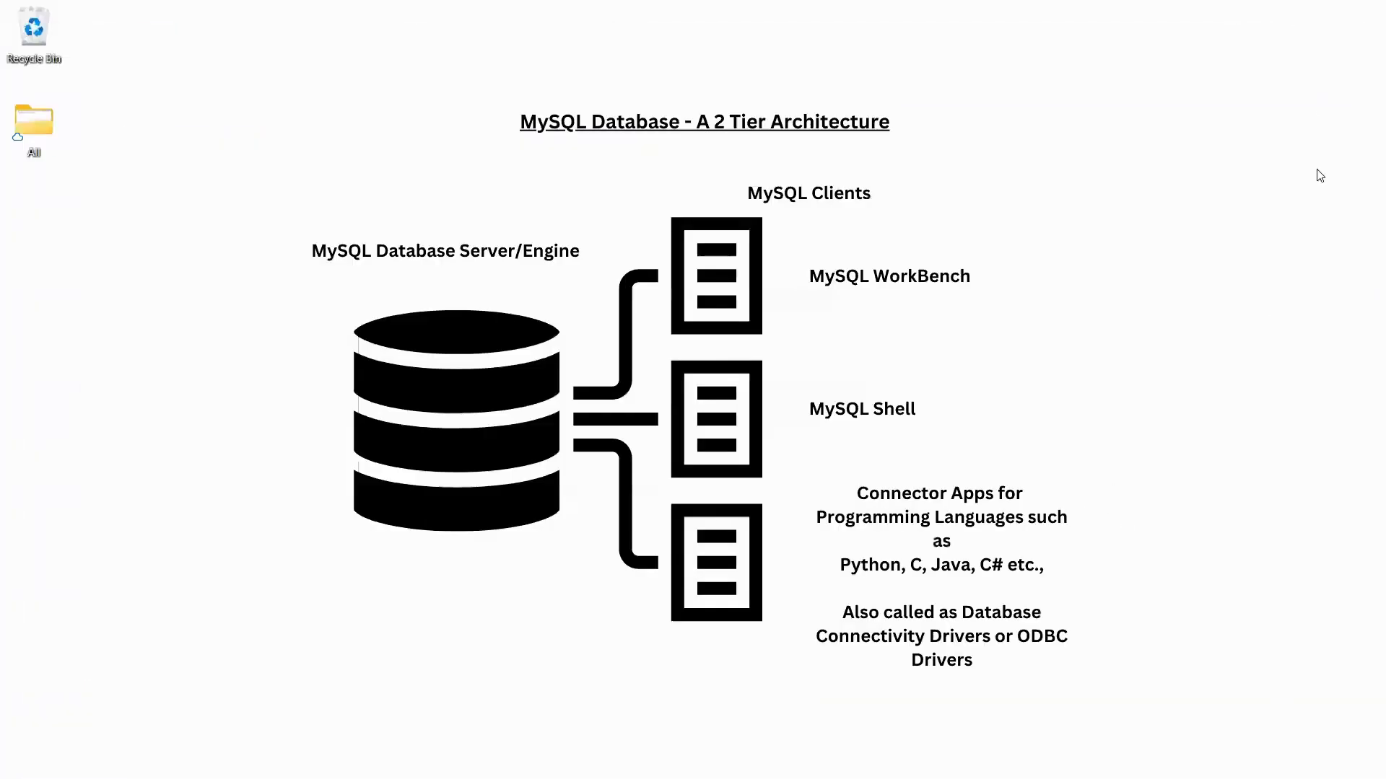
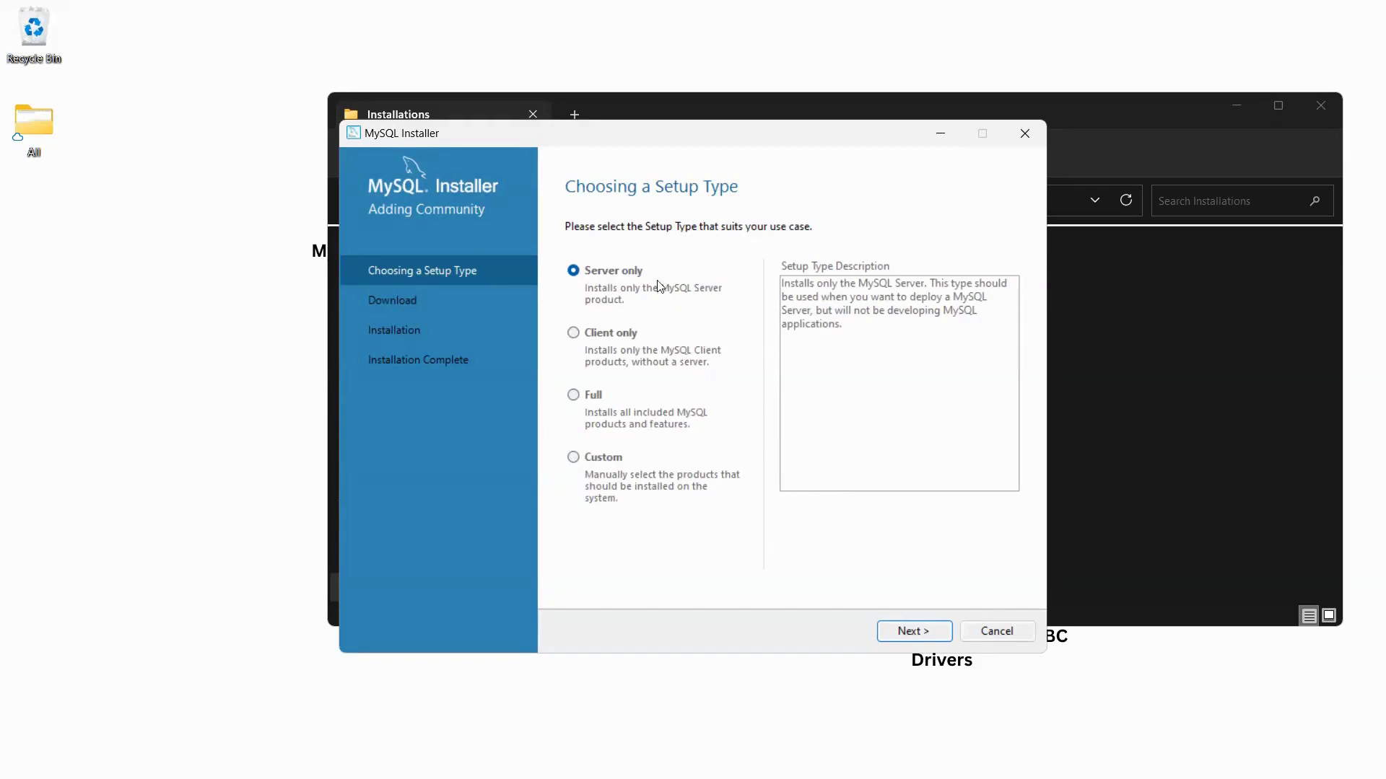
Review the Client only and Full setup type descriptions in MySQL Installer, and continue with the Full setup type.
left_click(574, 335)
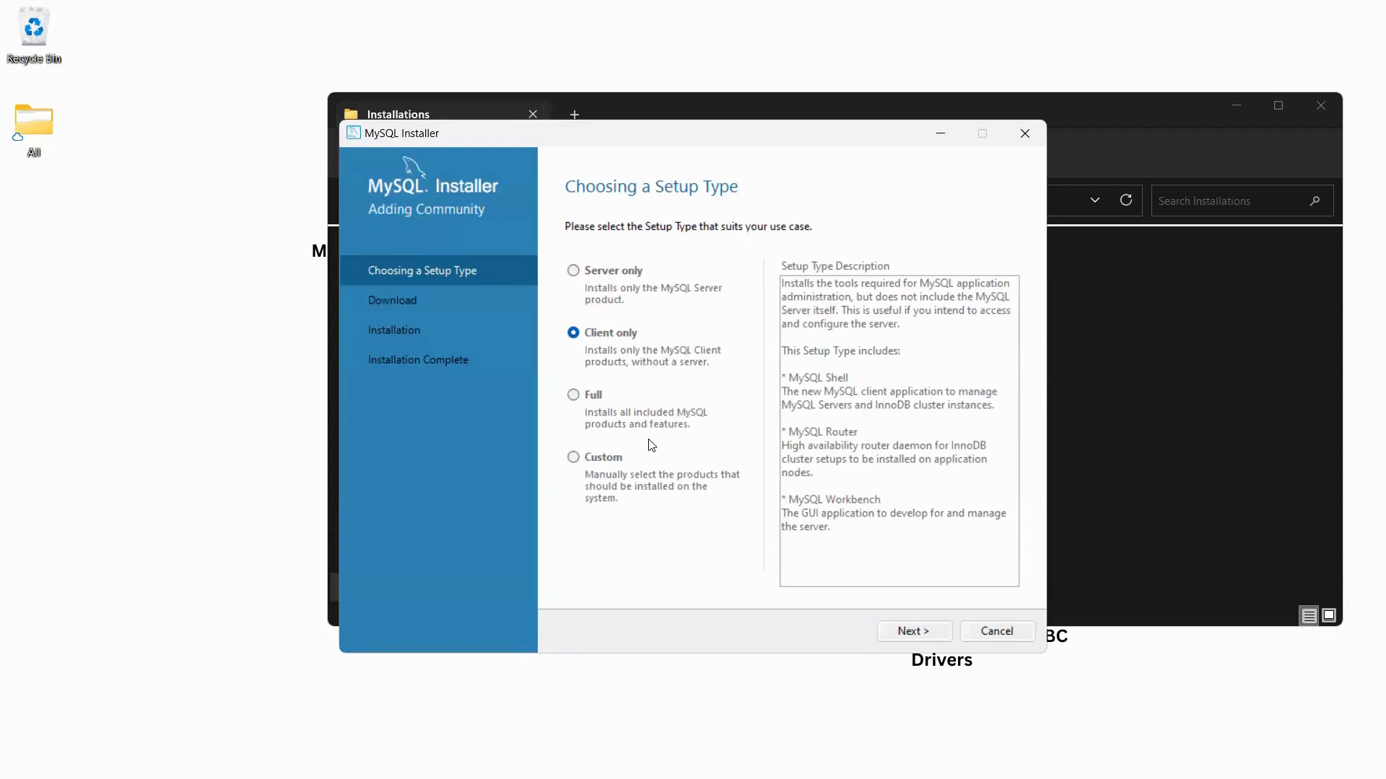
left_click(574, 395)
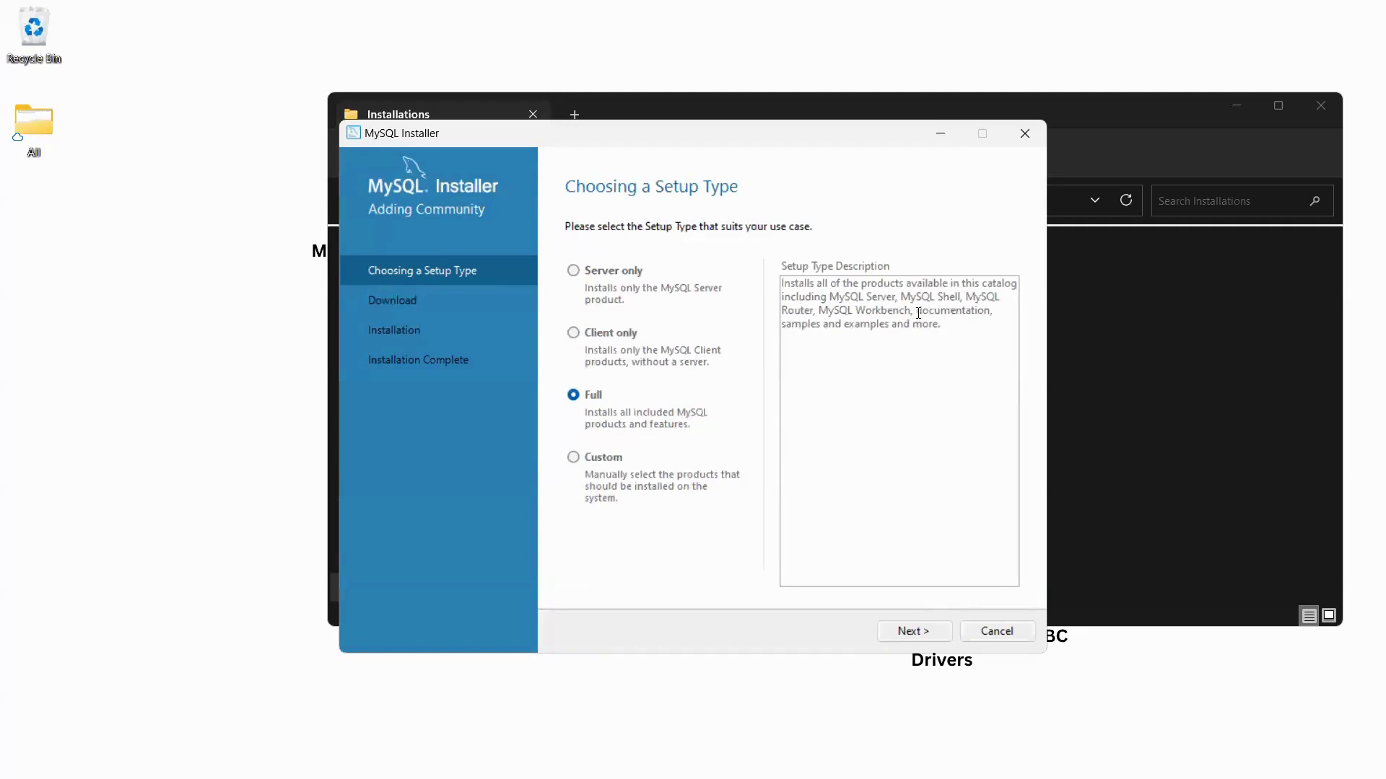
double_click(946, 312)
left_click(860, 329)
double_click(860, 329)
left_click(865, 350)
left_click(911, 632)
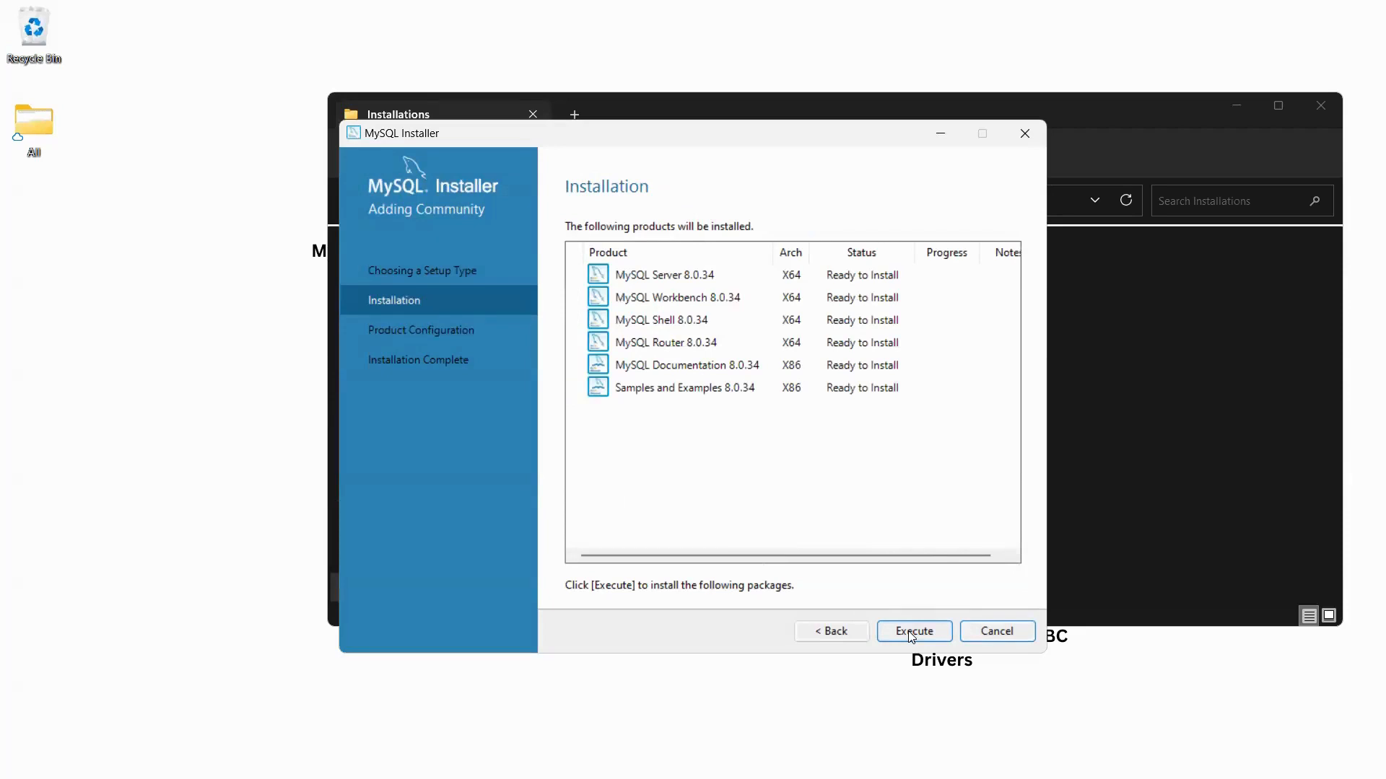
Install all the listed MySQL 8.0.34 products and proceed to the MySQL Server configuration.
left_click(908, 631)
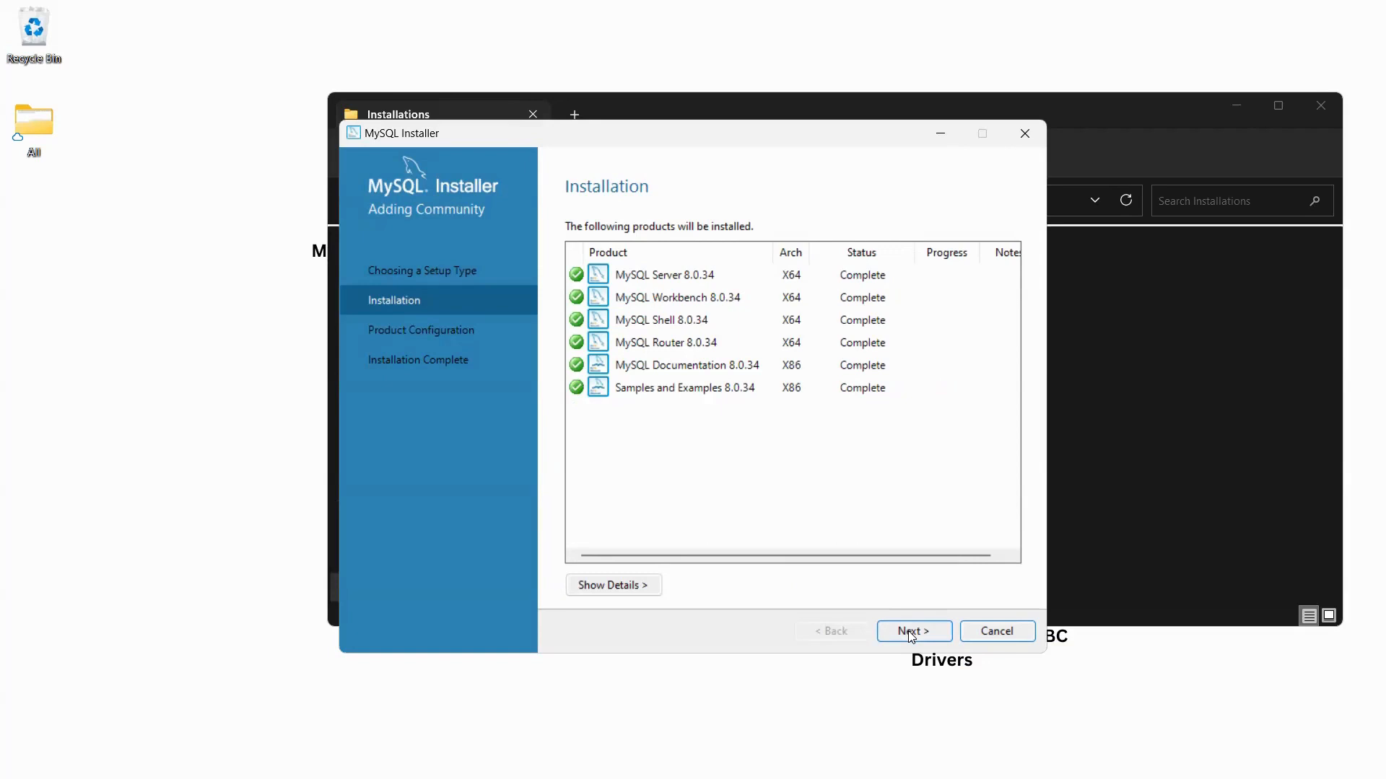
left_click(908, 631)
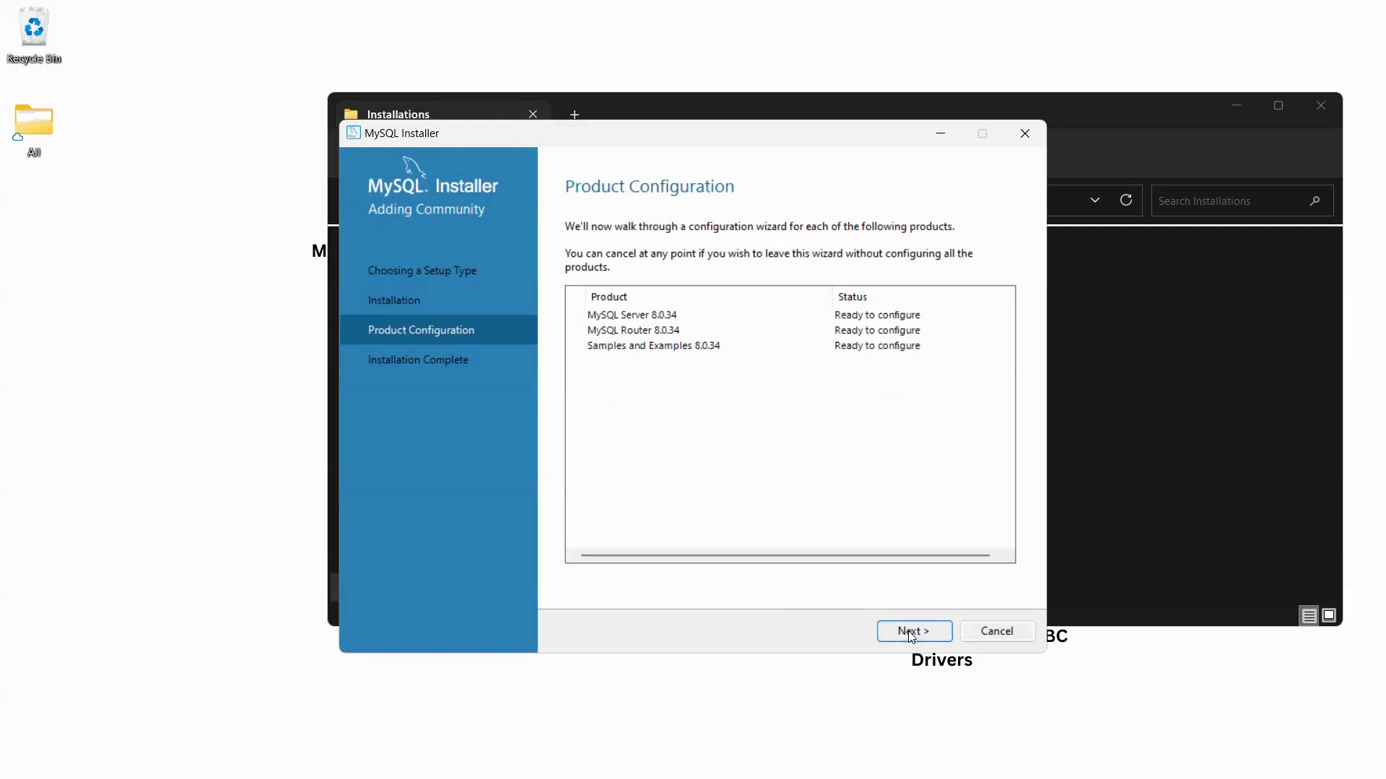
left_click(911, 632)
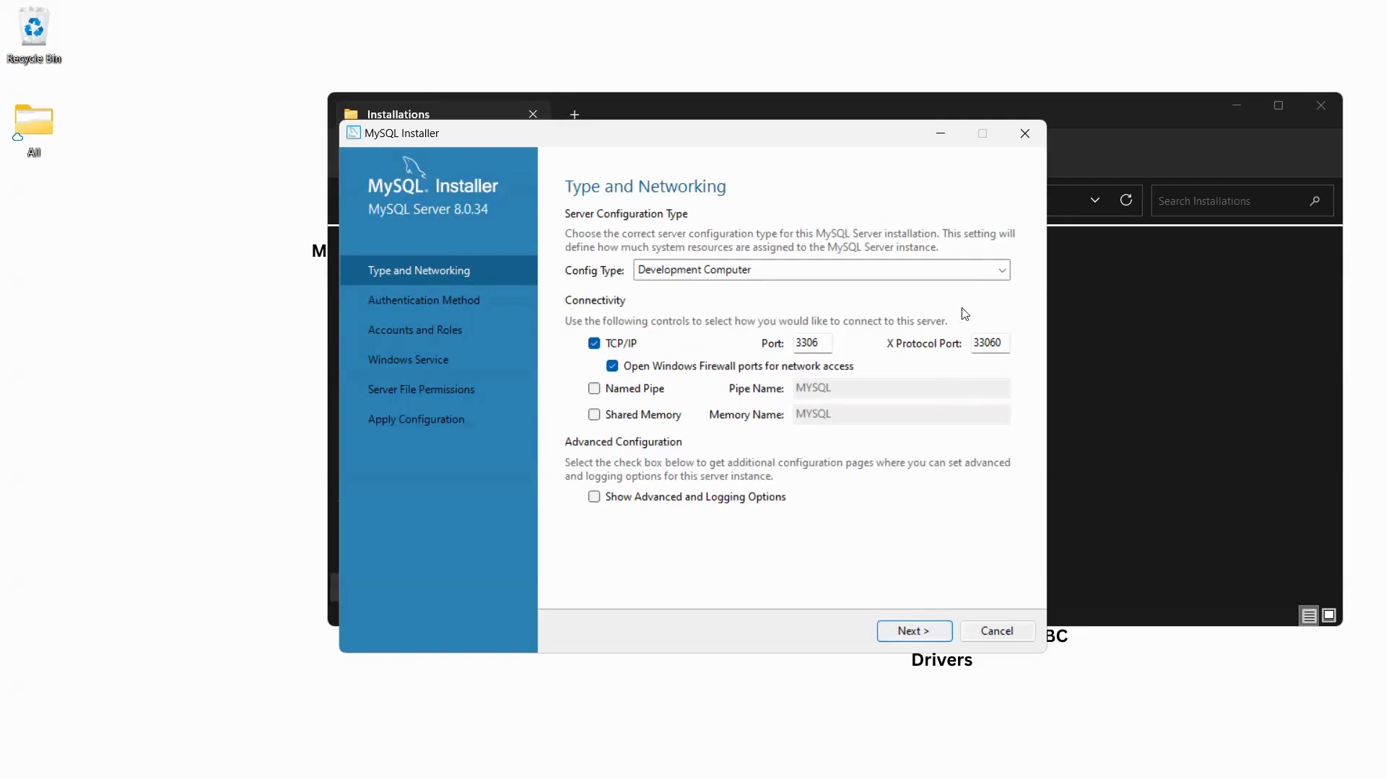
Review the server config types, choose Development Computer, and accept the default connectivity settings.
left_click(974, 273)
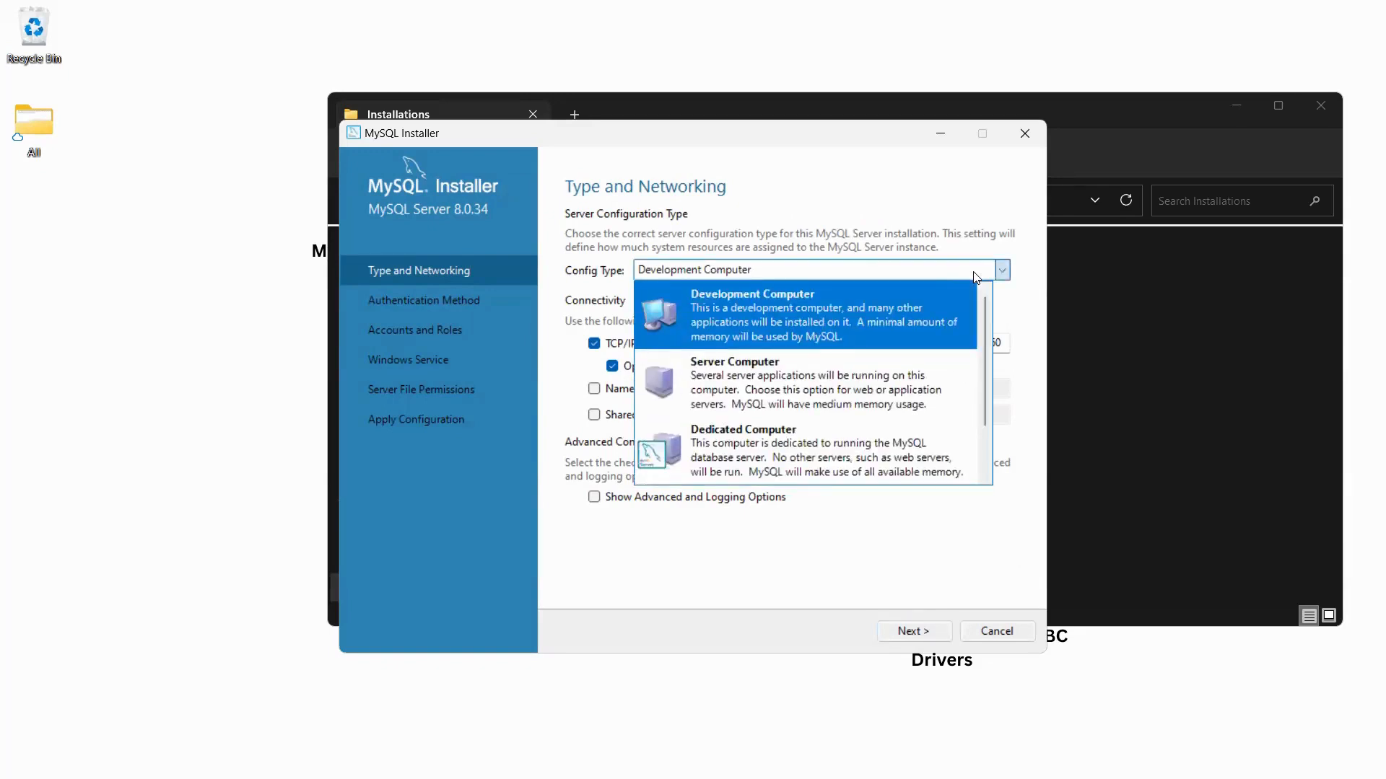
scroll(925, 376, "down", 1)
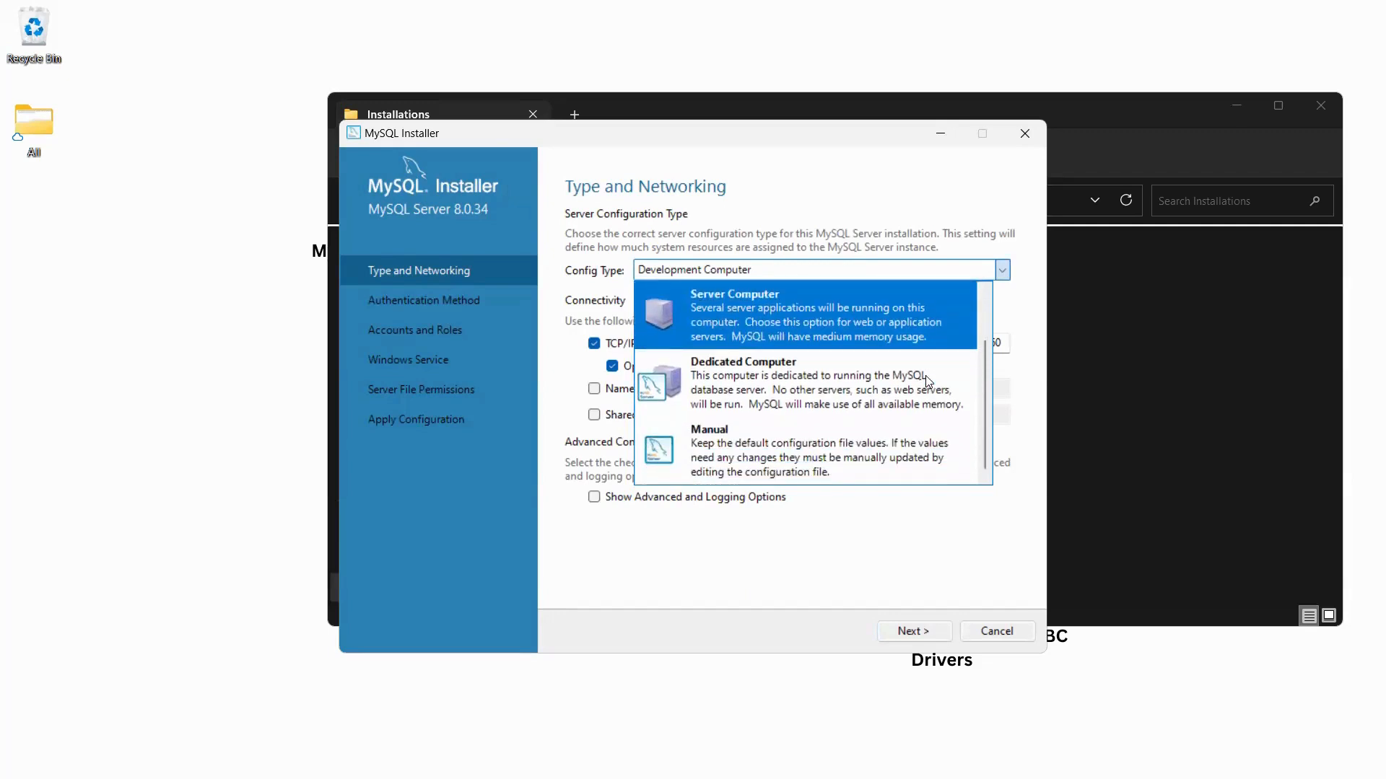
scroll(899, 385, "up", 1)
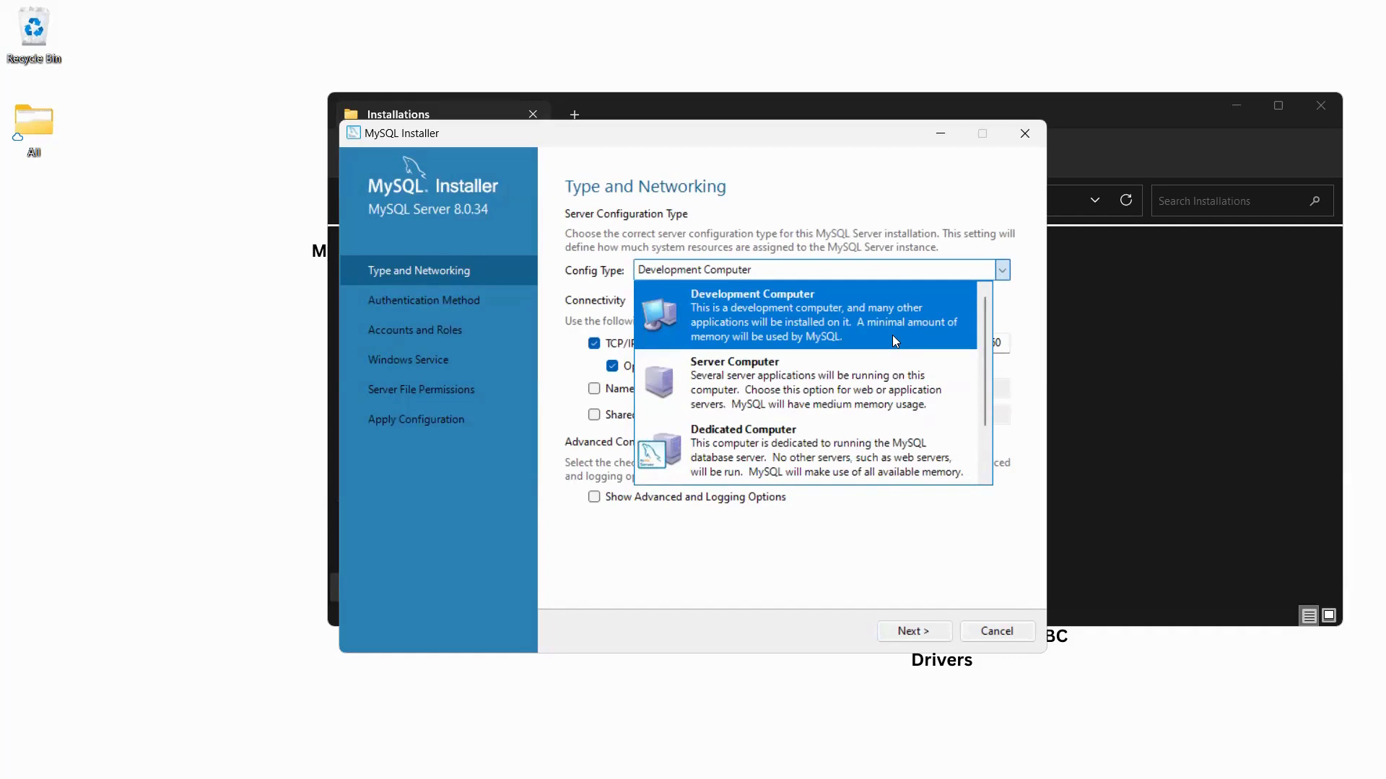
left_click(893, 336)
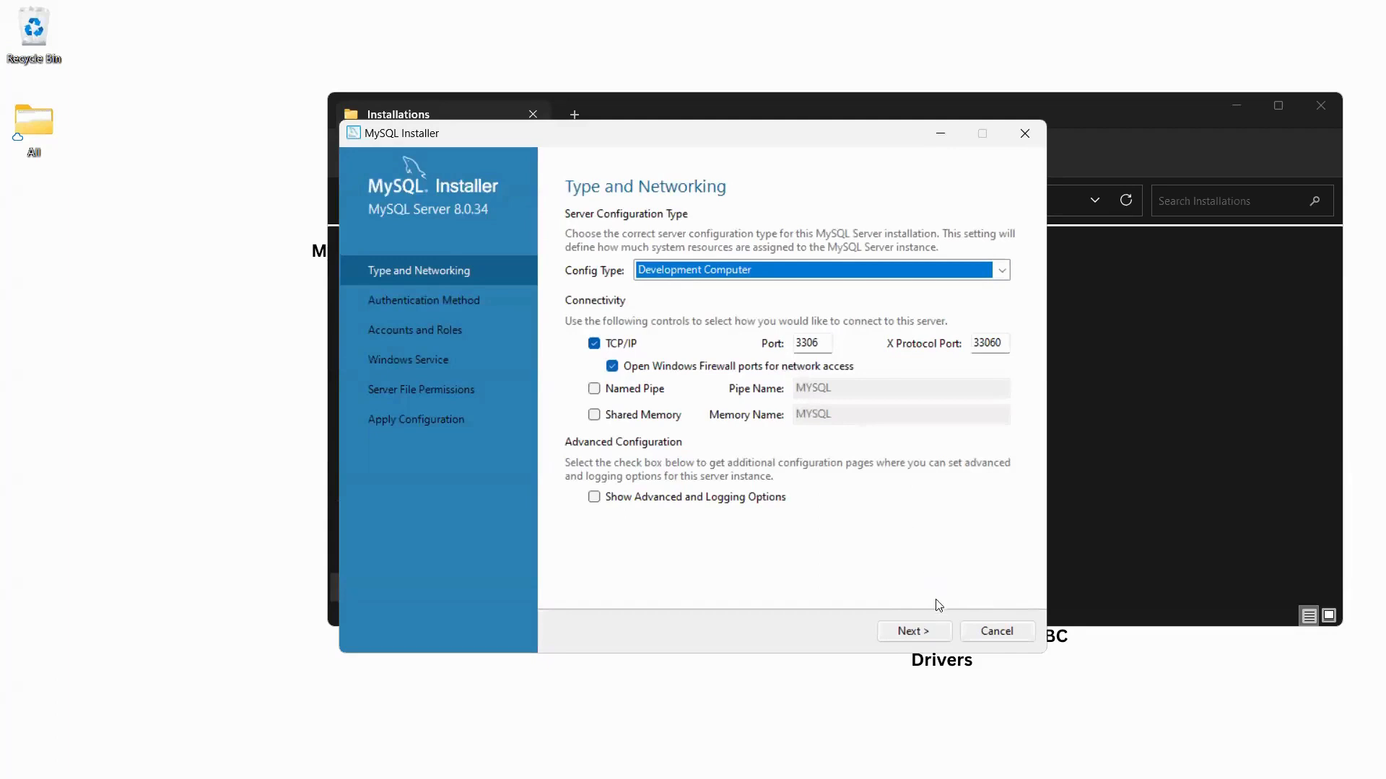
left_click(932, 629)
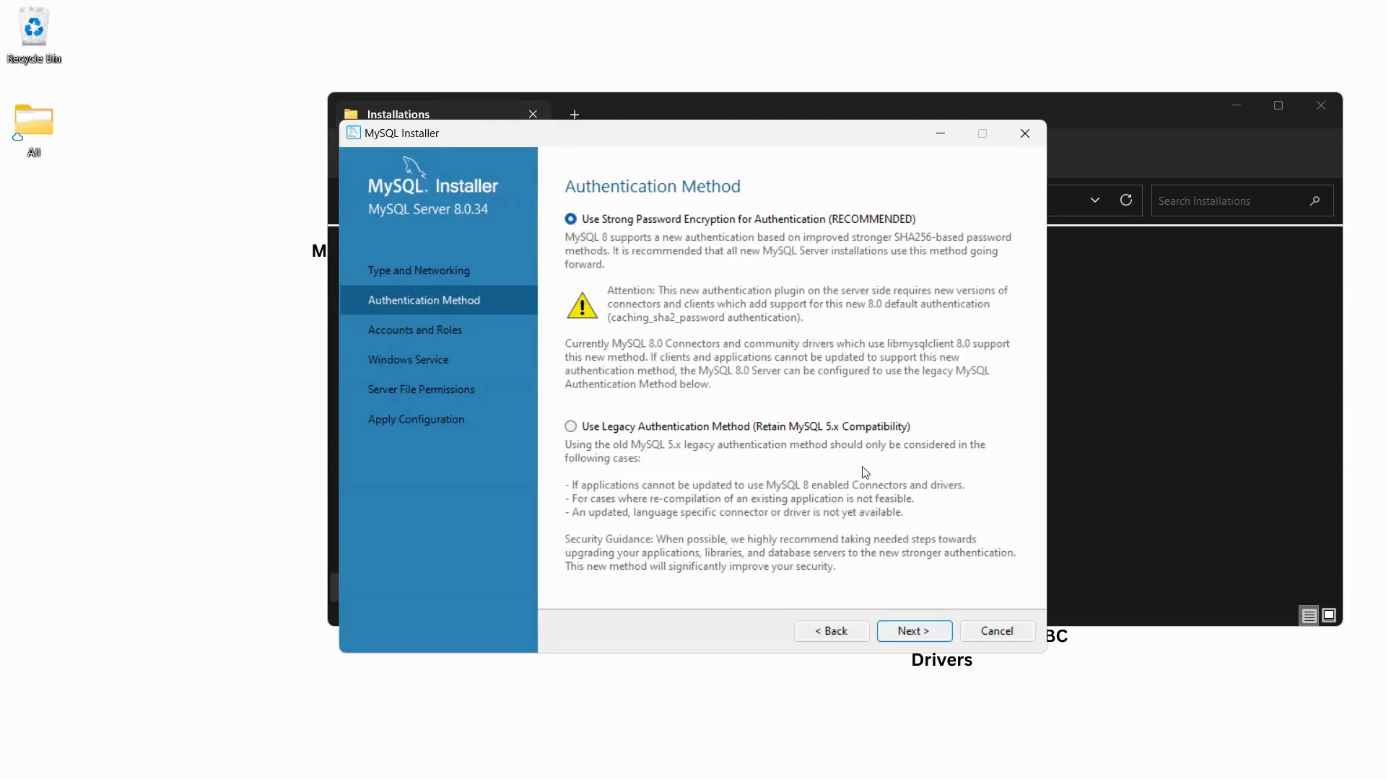
Keep strong password encryption for authentication, and enter and repeat the MySQL root password.
left_click(909, 631)
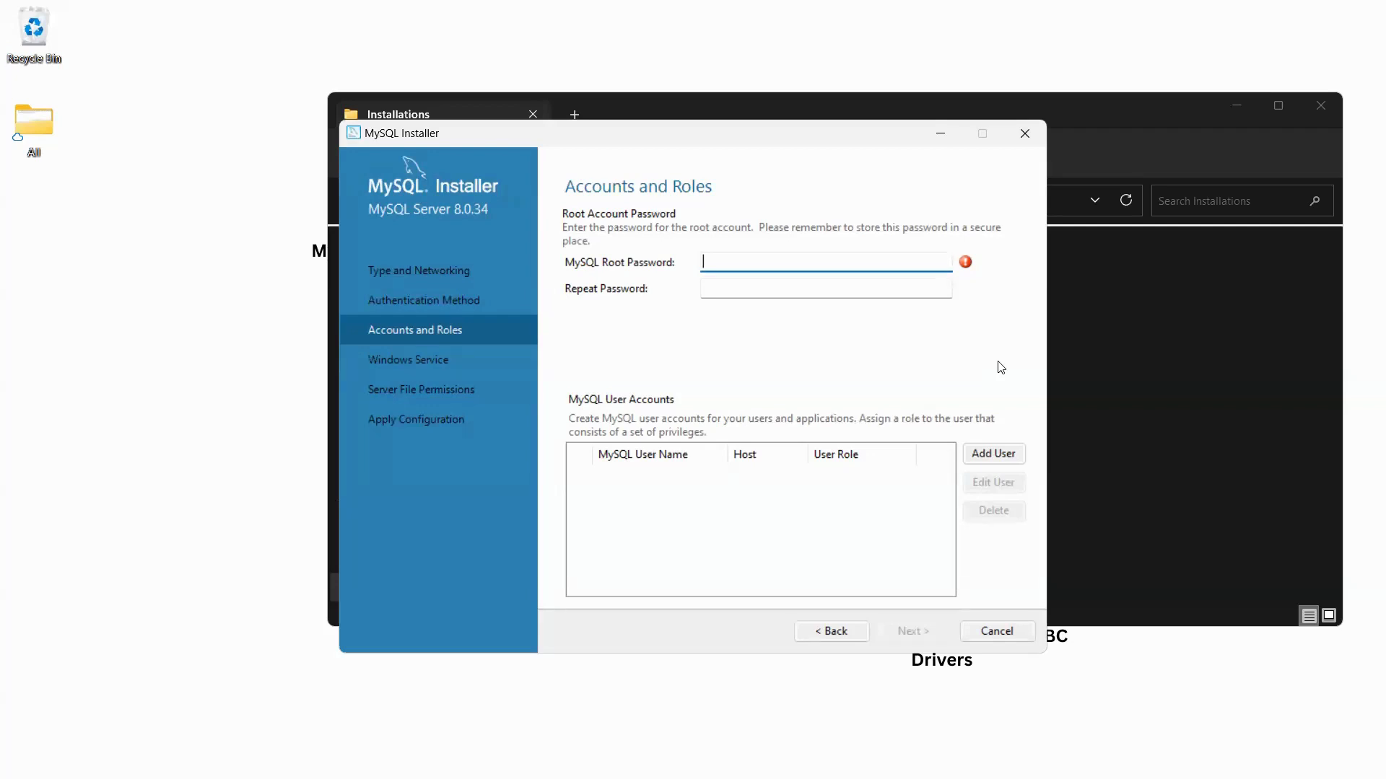
type("***********")
key("Tab")
type("***********")
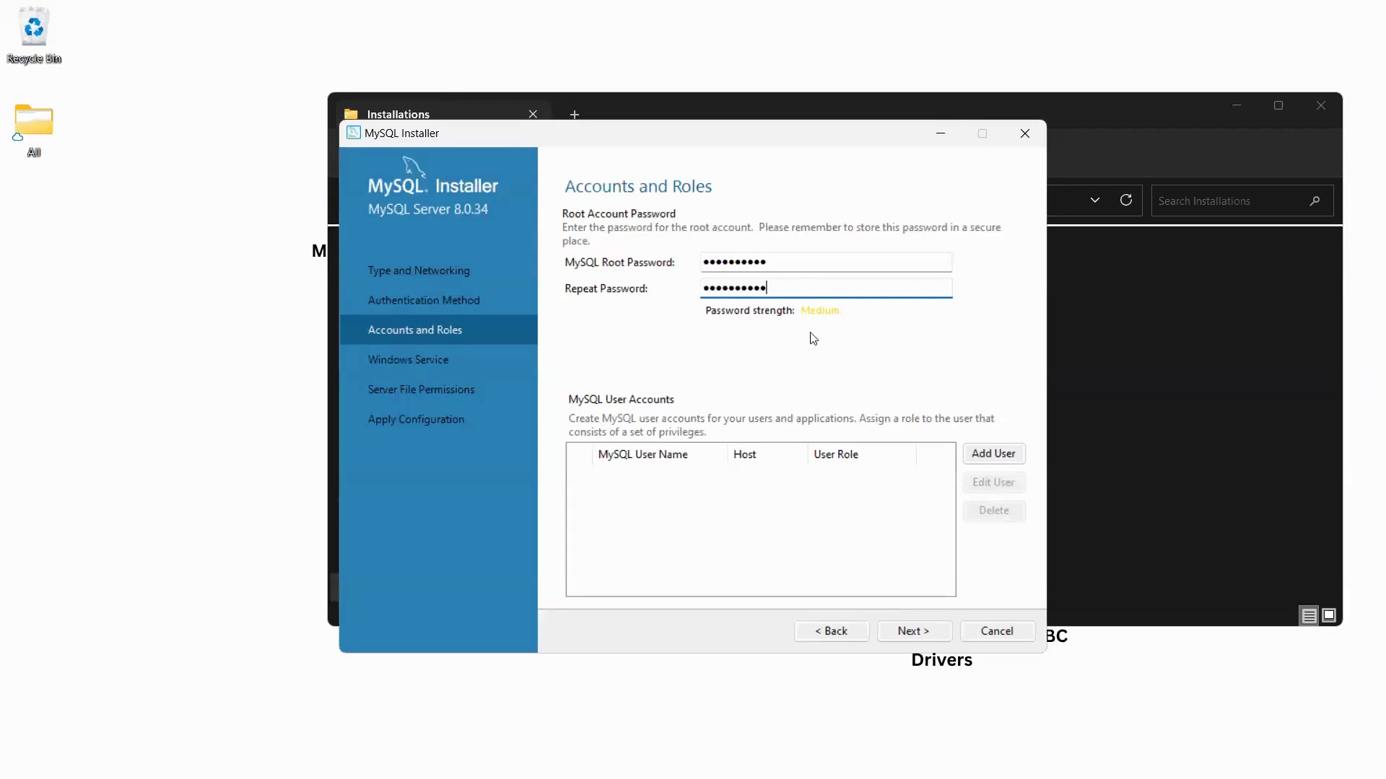
left_click(925, 631)
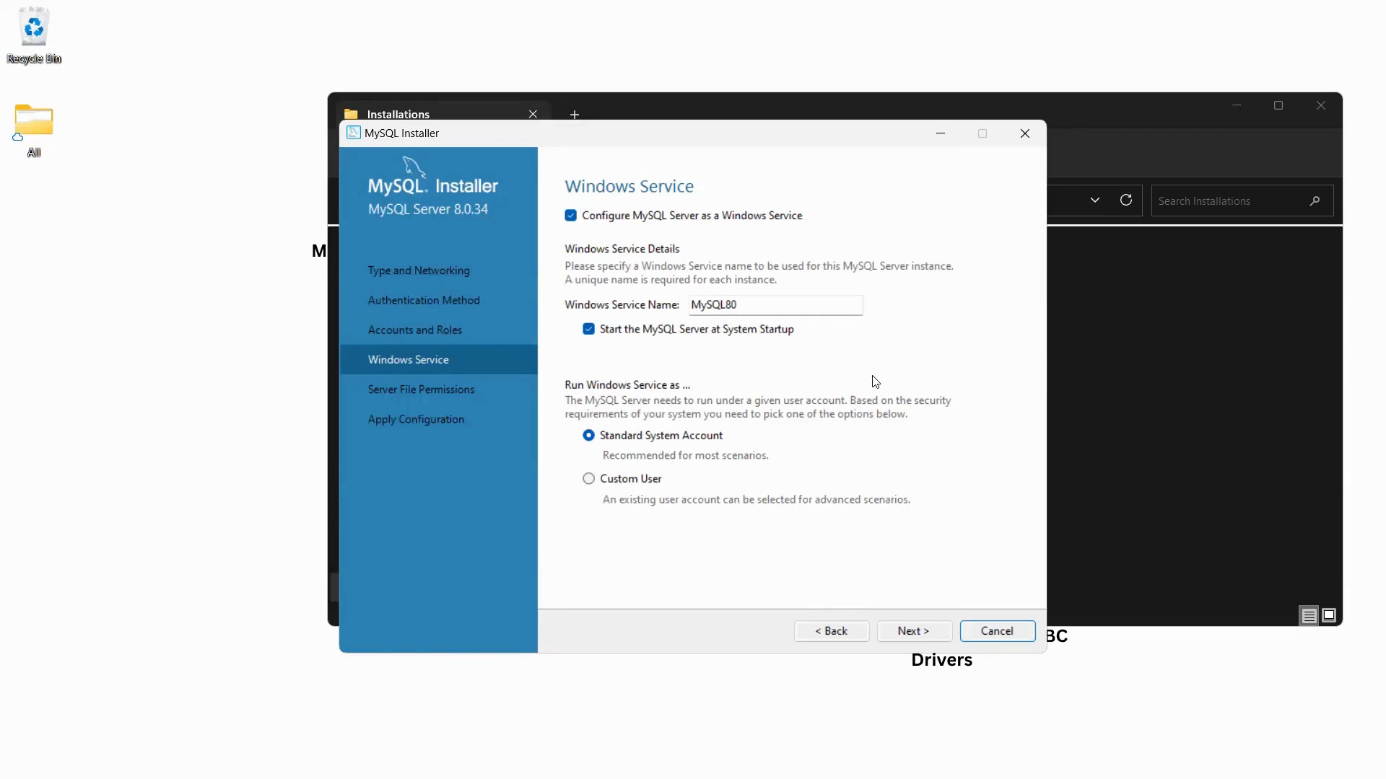
Accept the default Windows service and server file permissions, and apply the MySQL Server configuration through to finish.
left_click(920, 632)
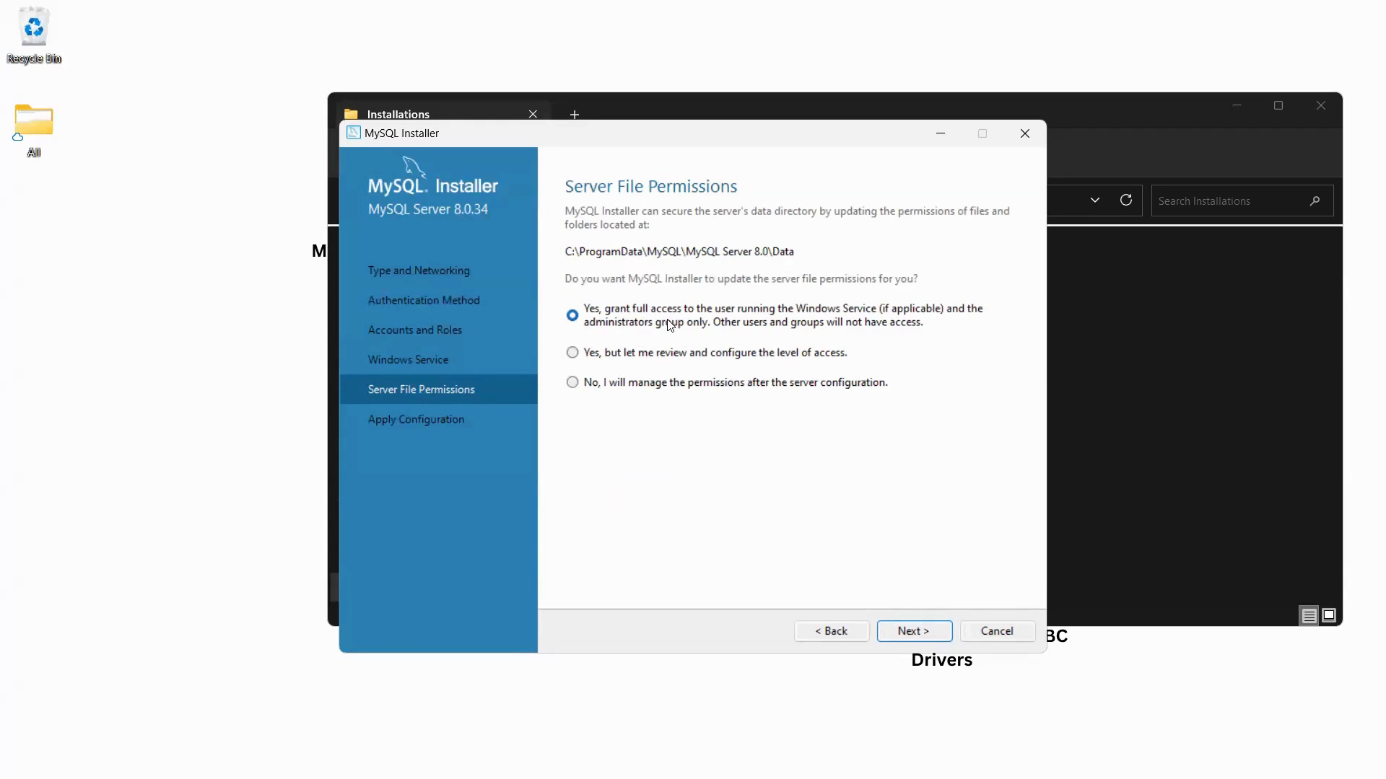
left_click(911, 634)
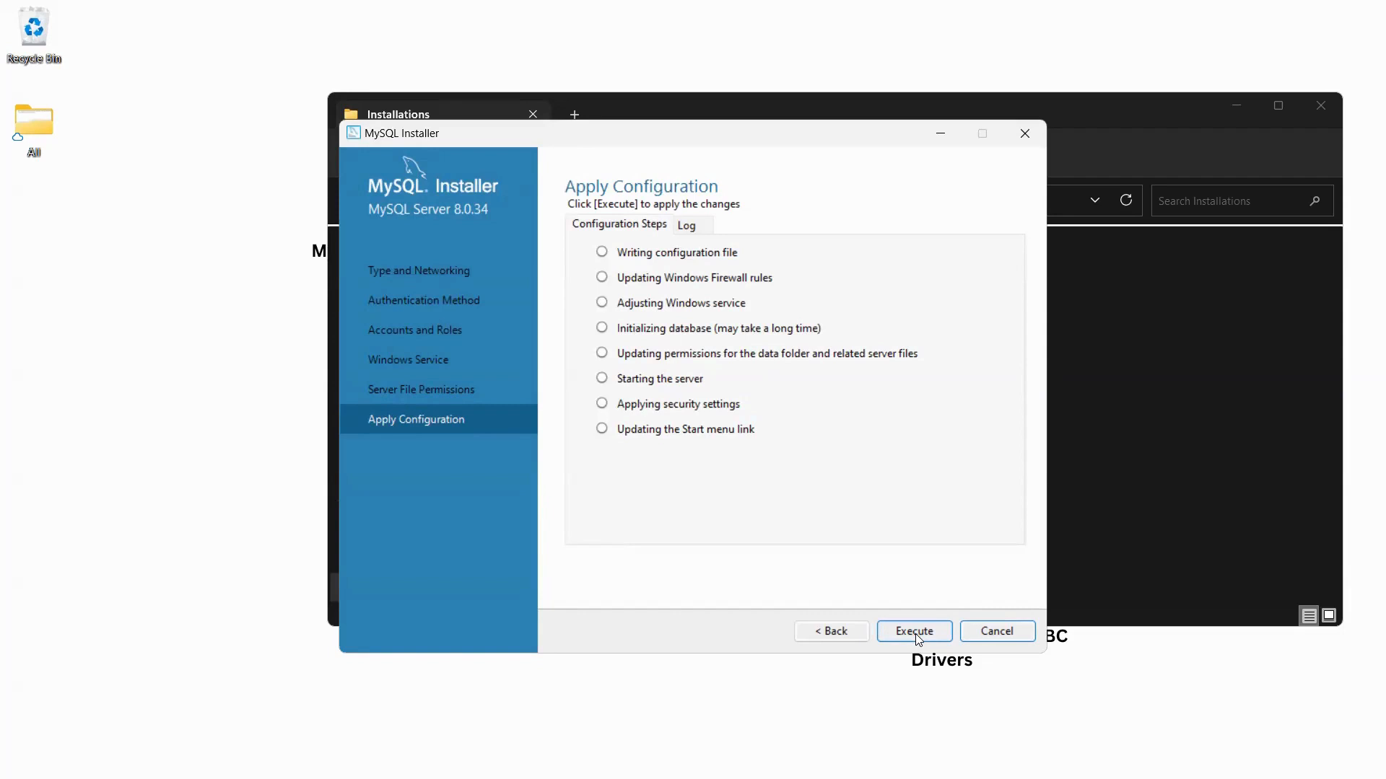
left_click(913, 631)
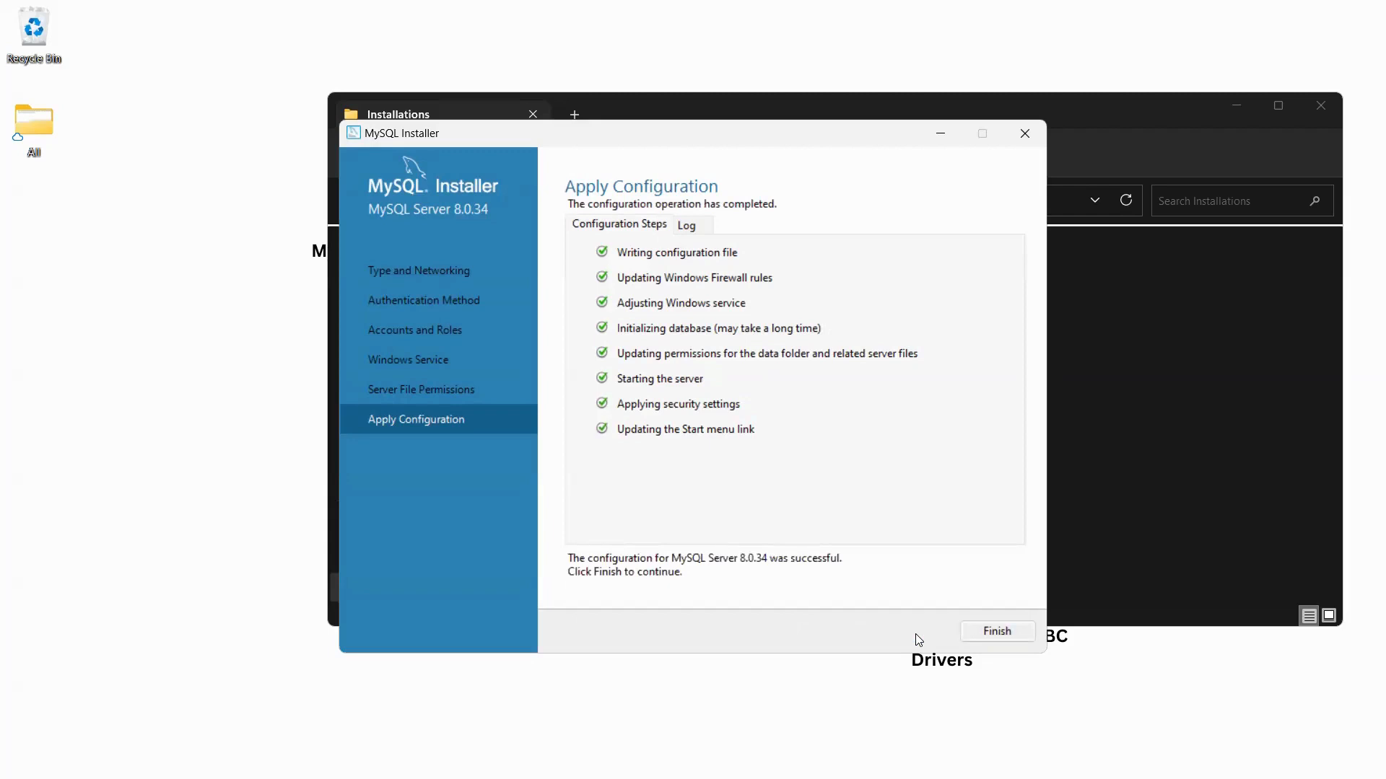
left_click(986, 639)
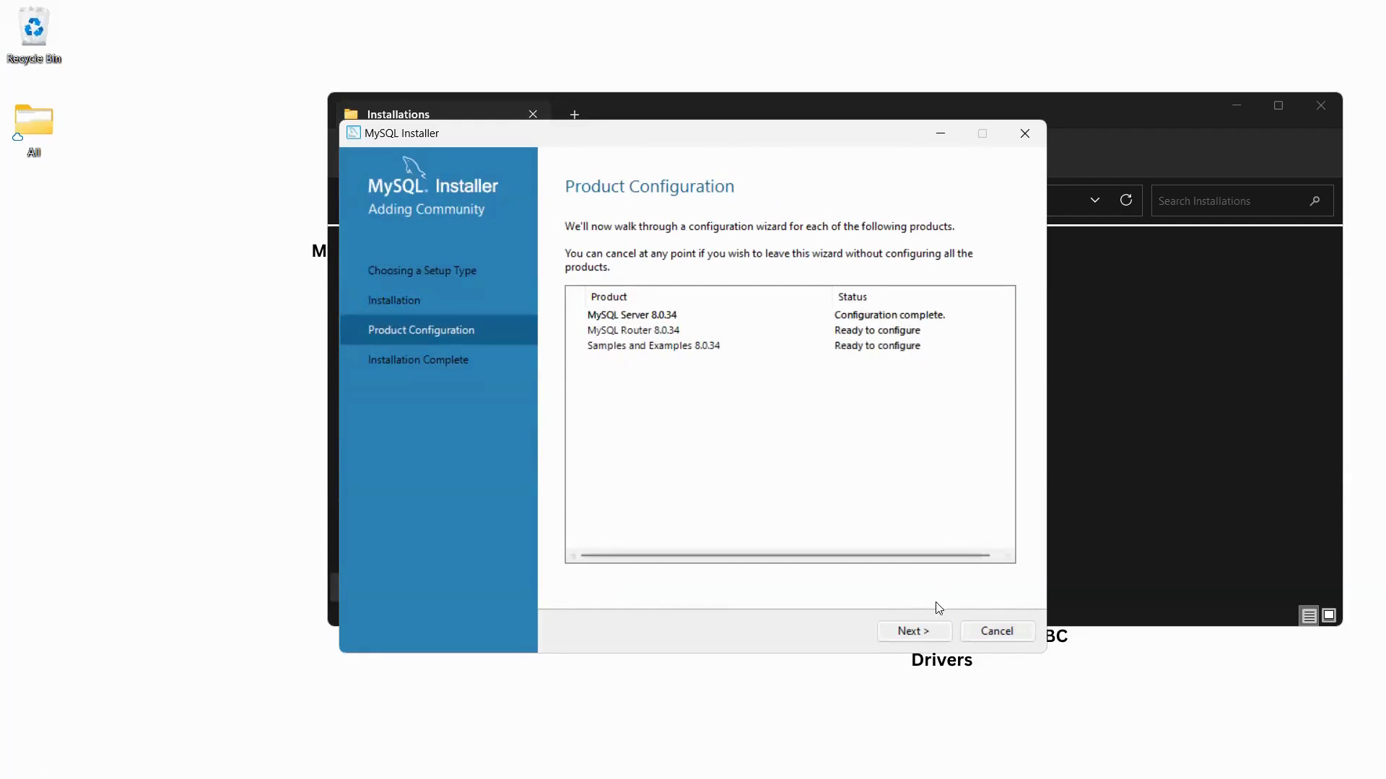
Finish the MySQL Router configuration without bootstrapping it for InnoDB Cluster.
left_click(913, 631)
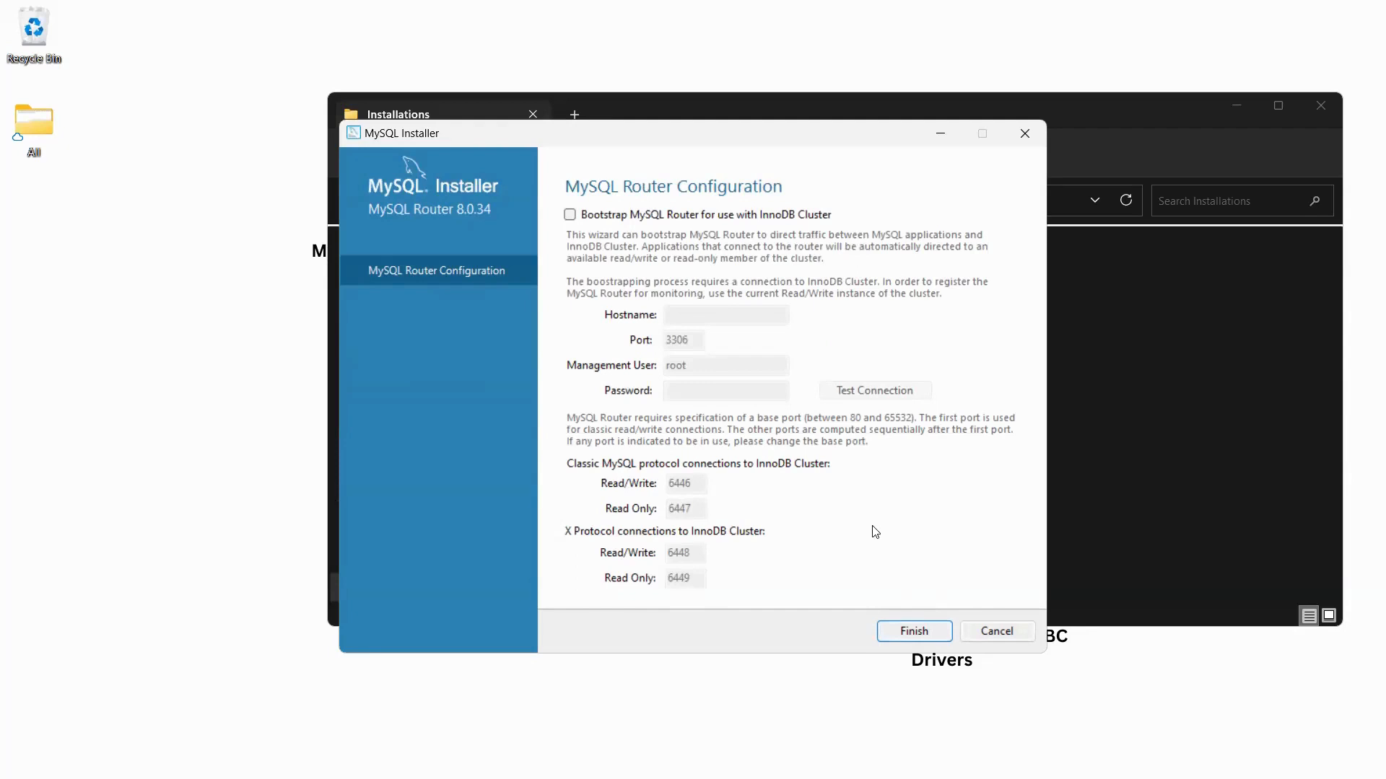
left_click(913, 632)
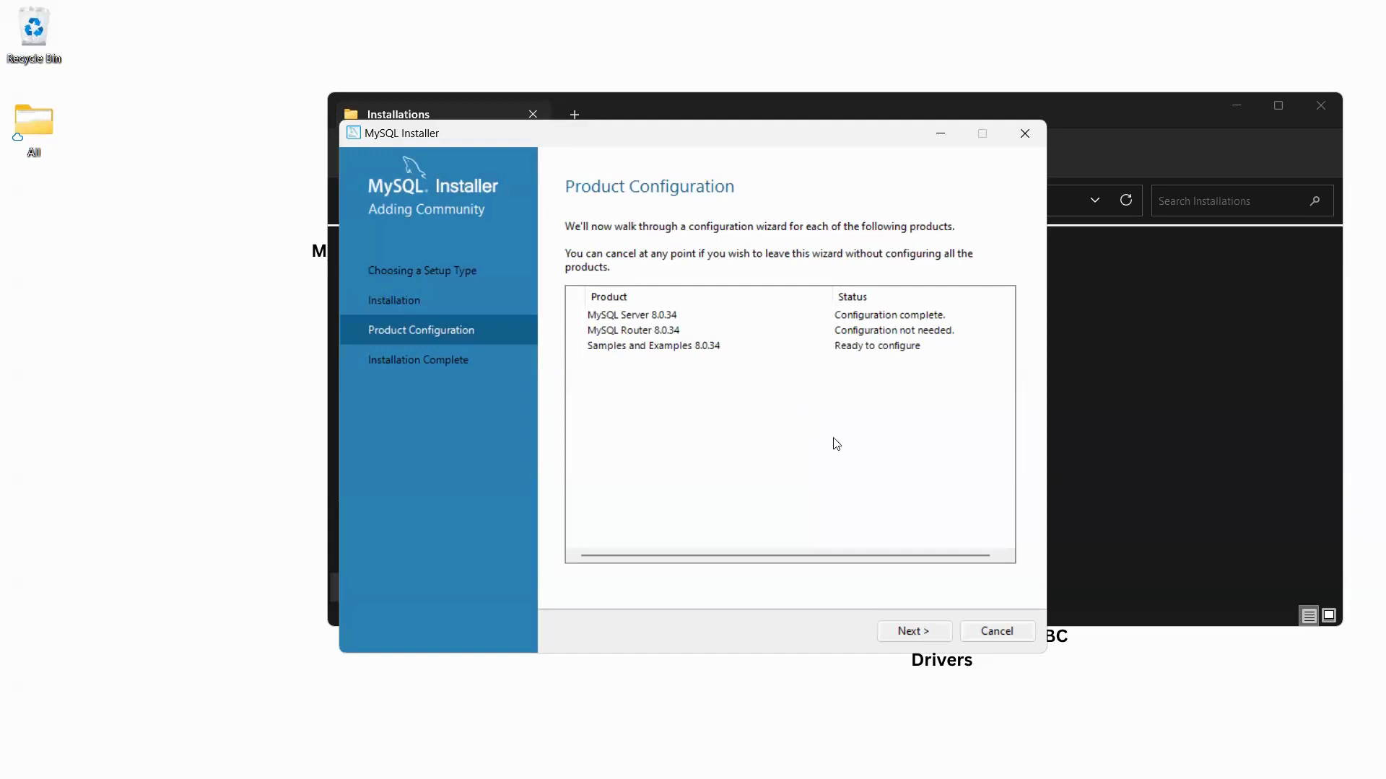
Start the Samples and Examples configuration, enter the root account password, and check the connection to MySQL Server 8.0.34.
left_click(939, 639)
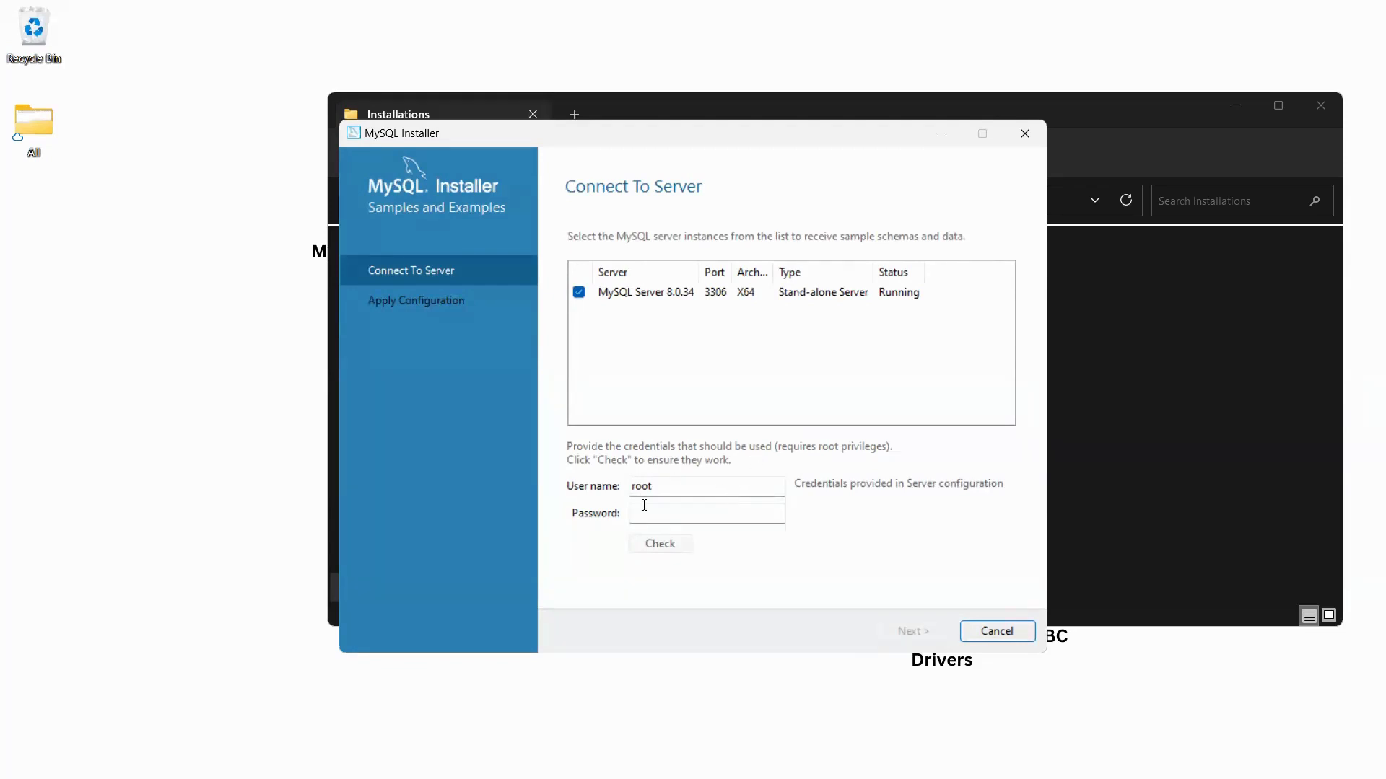
left_click(652, 519)
type("********")
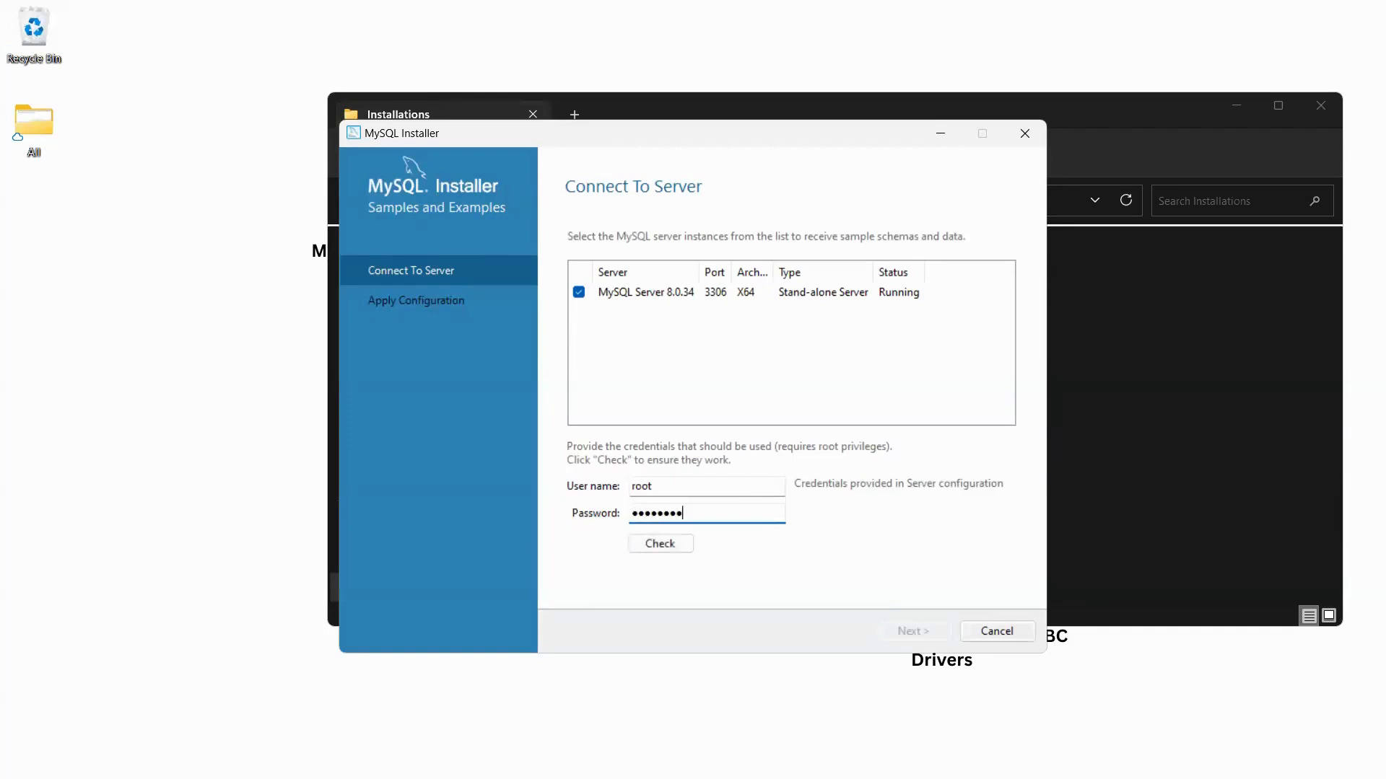
type("**")
left_click(685, 546)
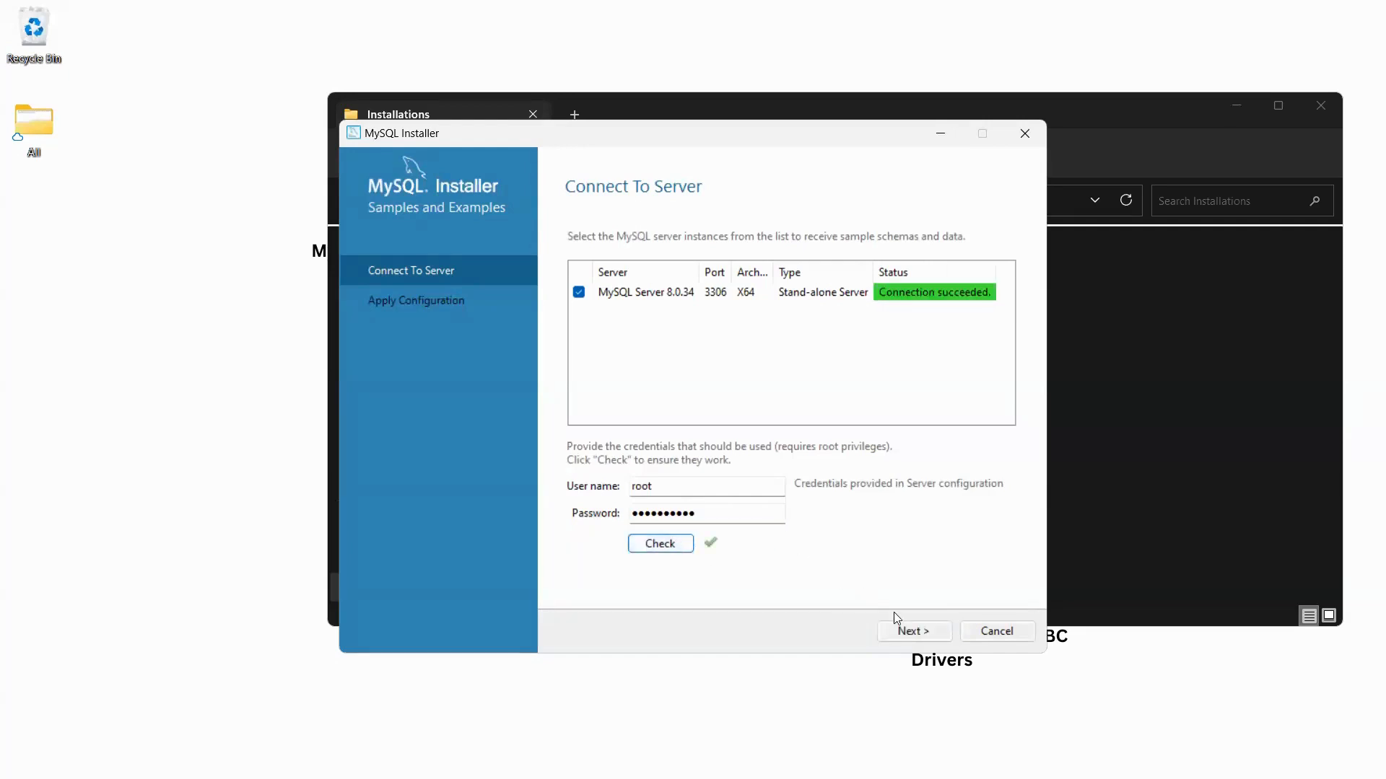
Apply the Samples and Examples configuration to the server and finish it.
left_click(908, 632)
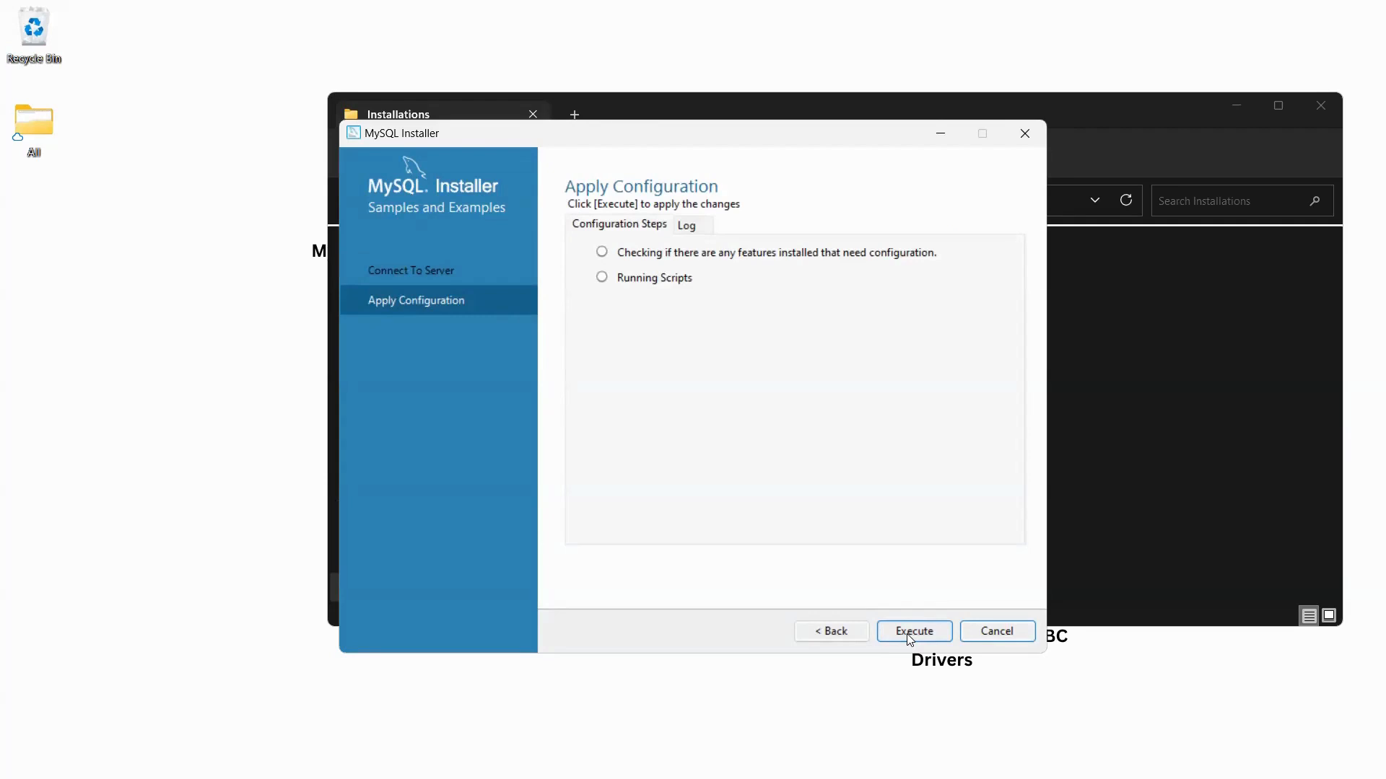
left_click(907, 632)
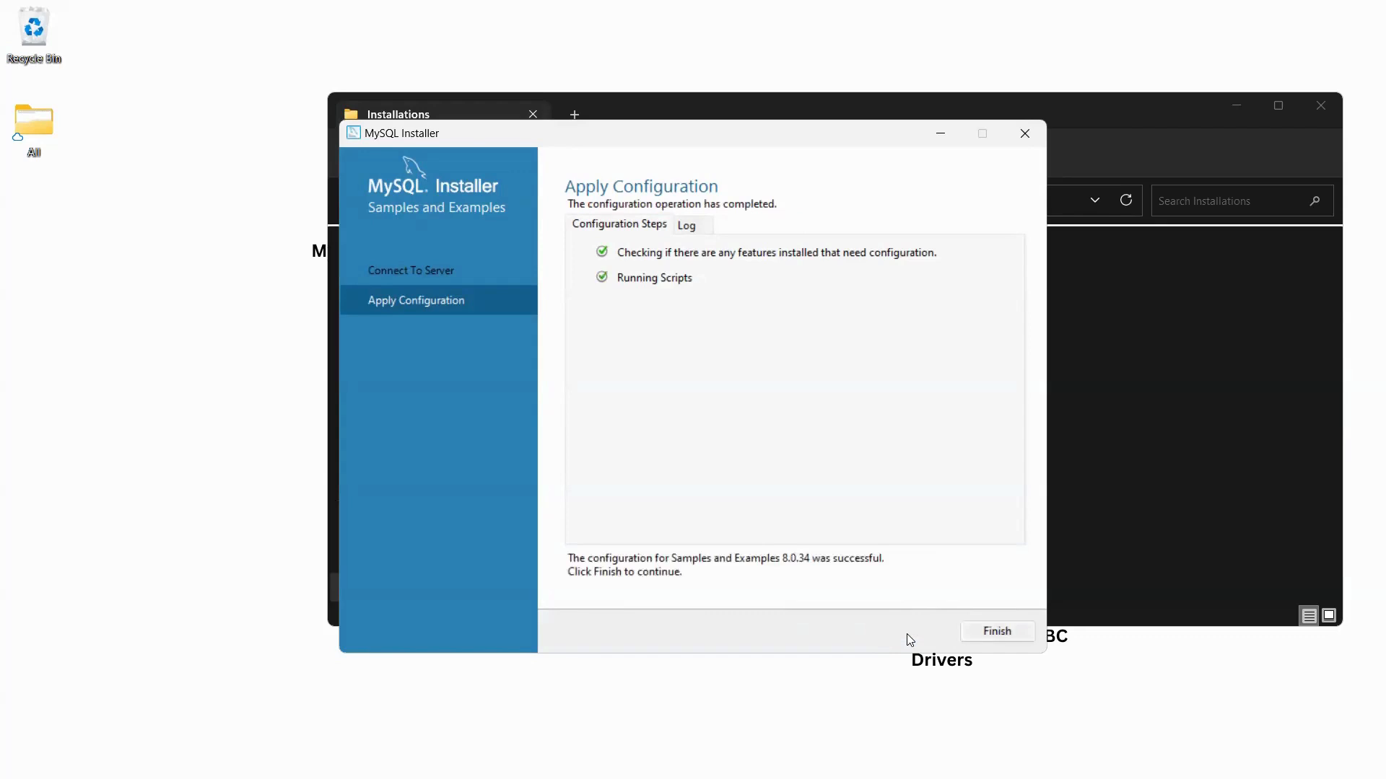
left_click(995, 642)
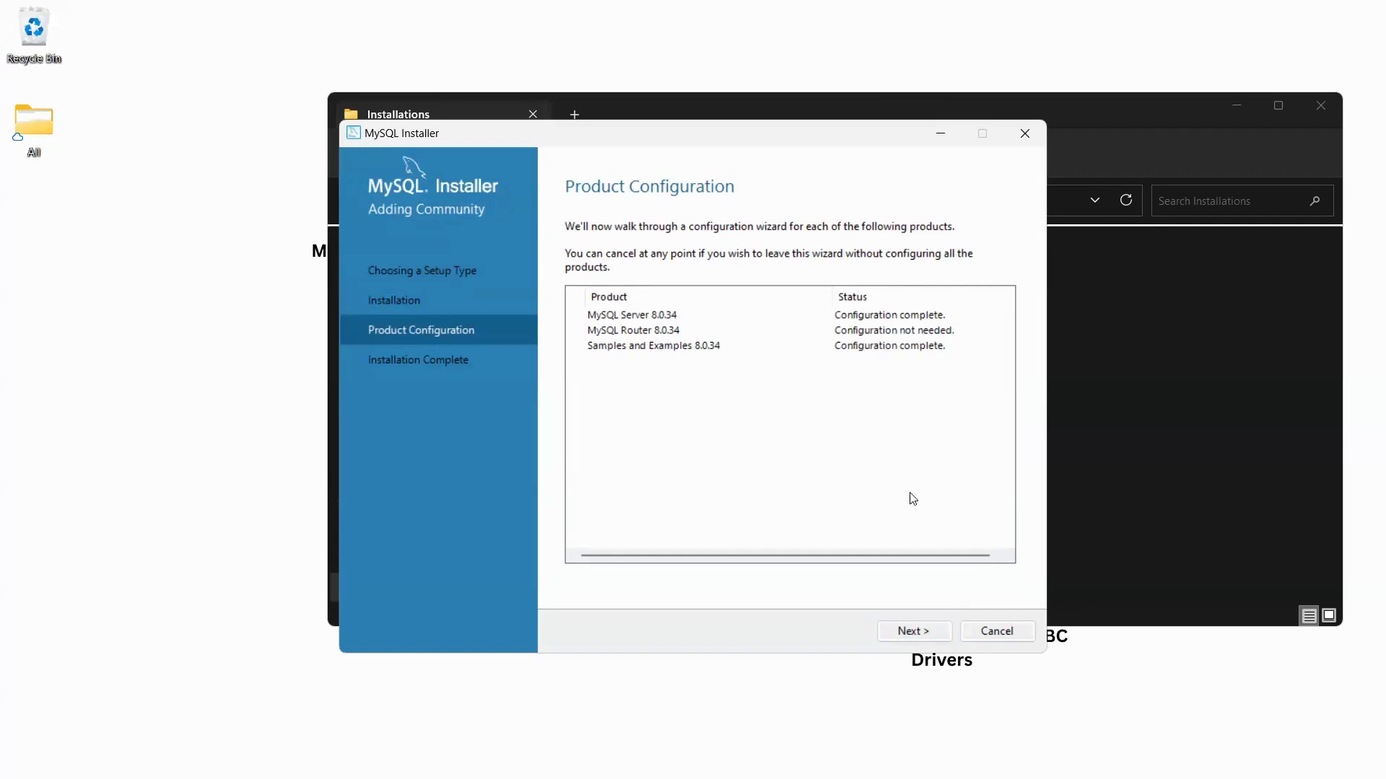
Complete the setup without starting MySQL Workbench or MySQL Shell, and close the Installations folder window.
left_click(936, 632)
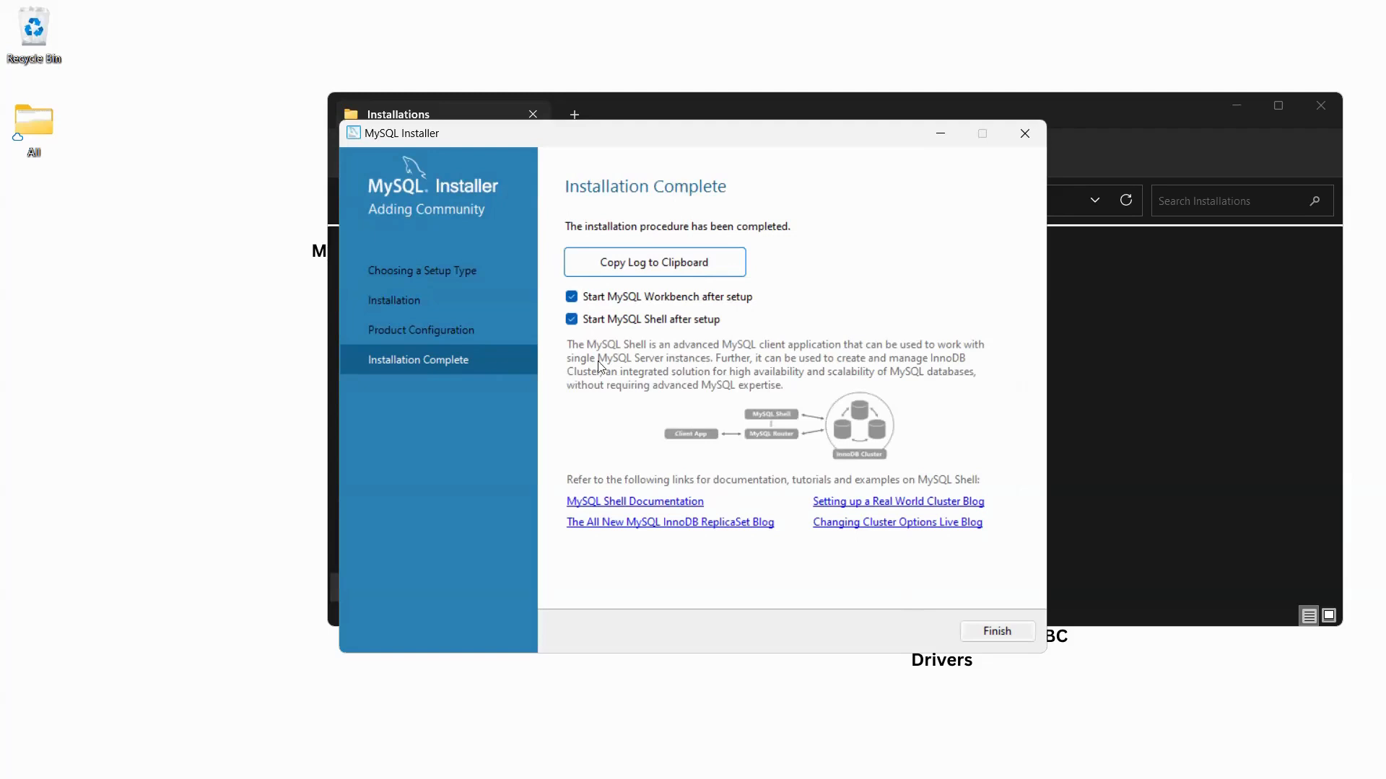
left_click(571, 298)
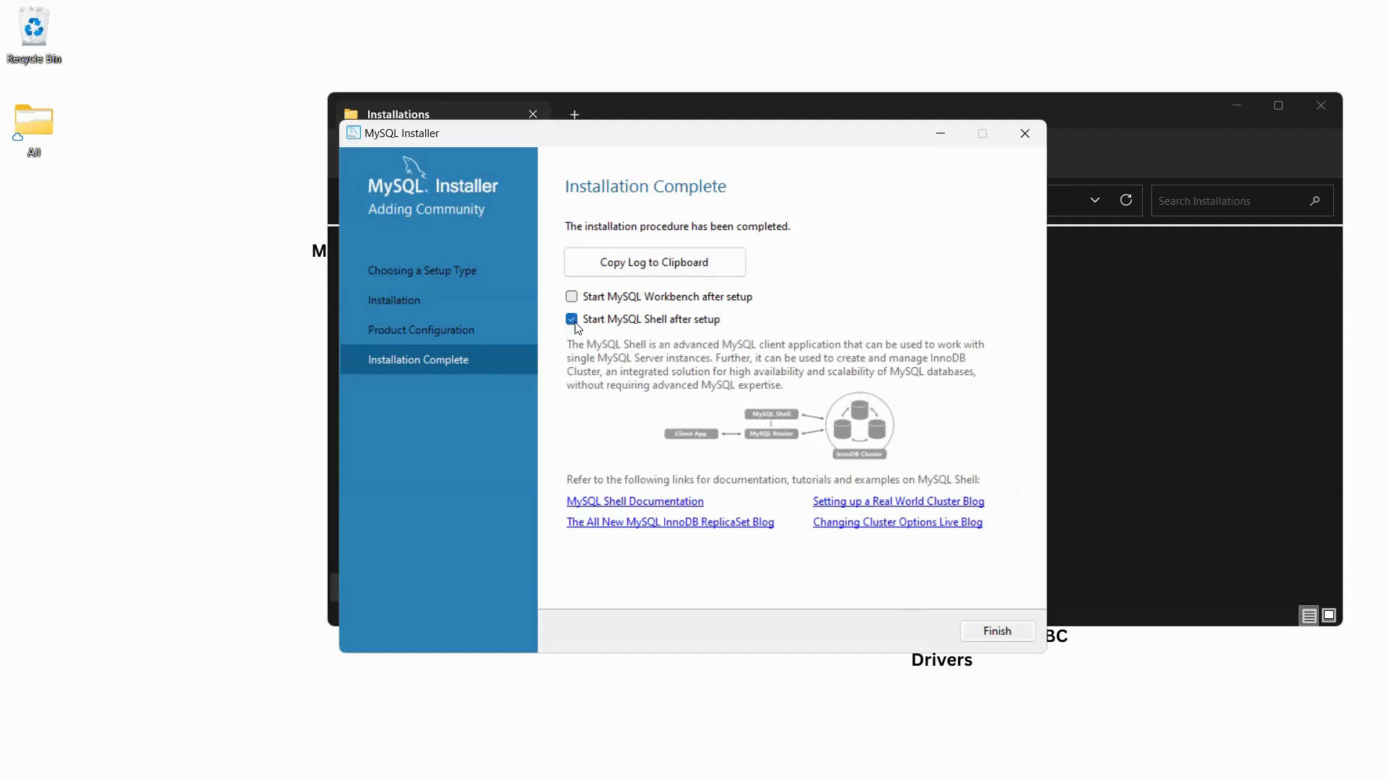
left_click(572, 320)
left_click(996, 633)
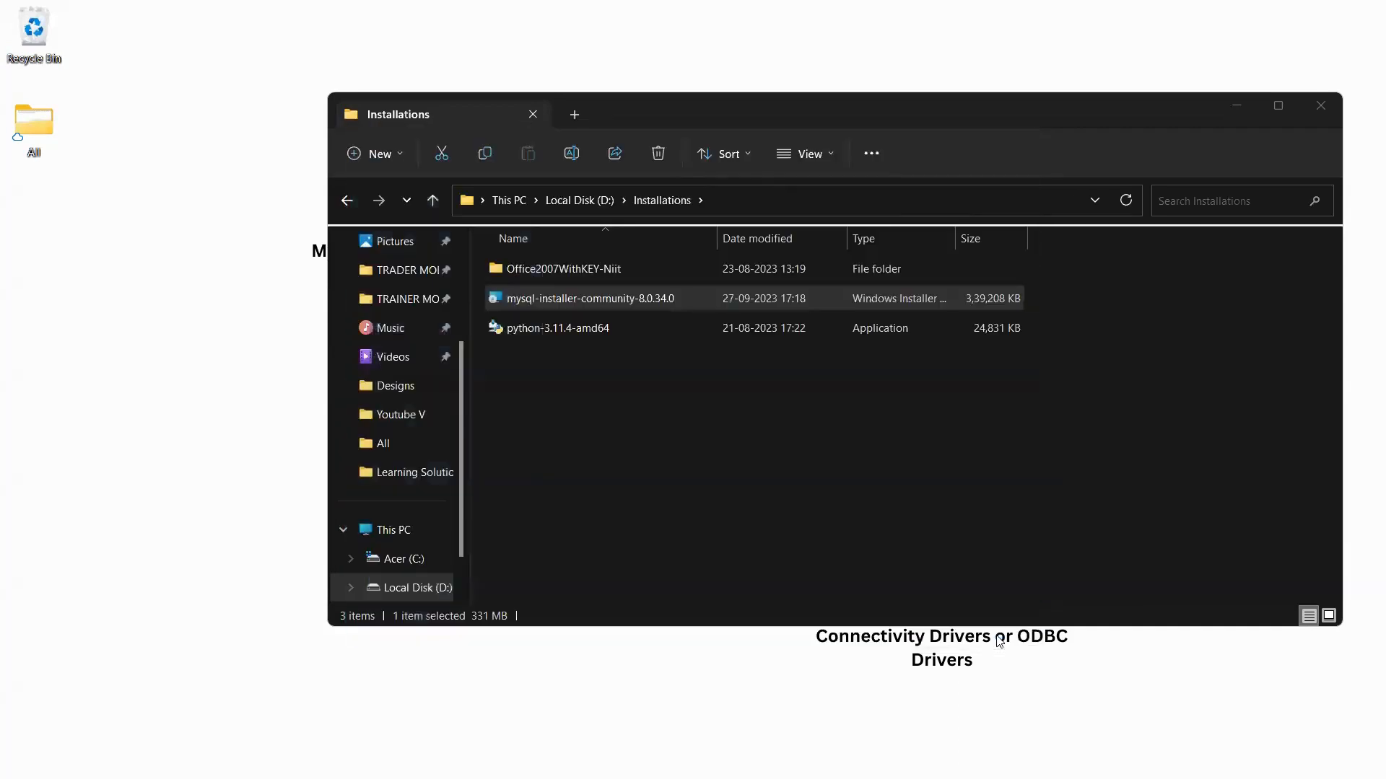
left_click(1322, 112)
Launch MySQL Workbench 8.0 CE from the MySQL folder of the installed apps and maximize its window.
mouse_move(772, 758)
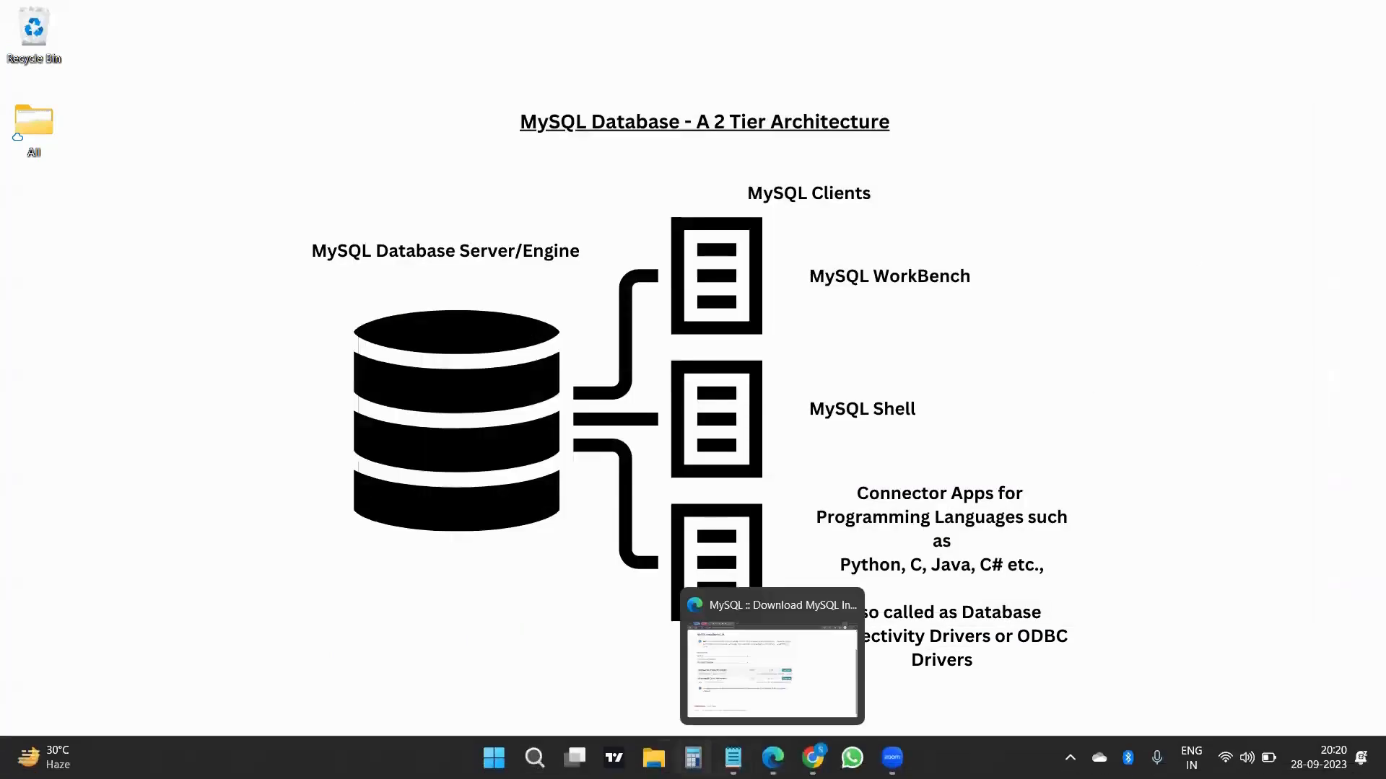
left_click(494, 758)
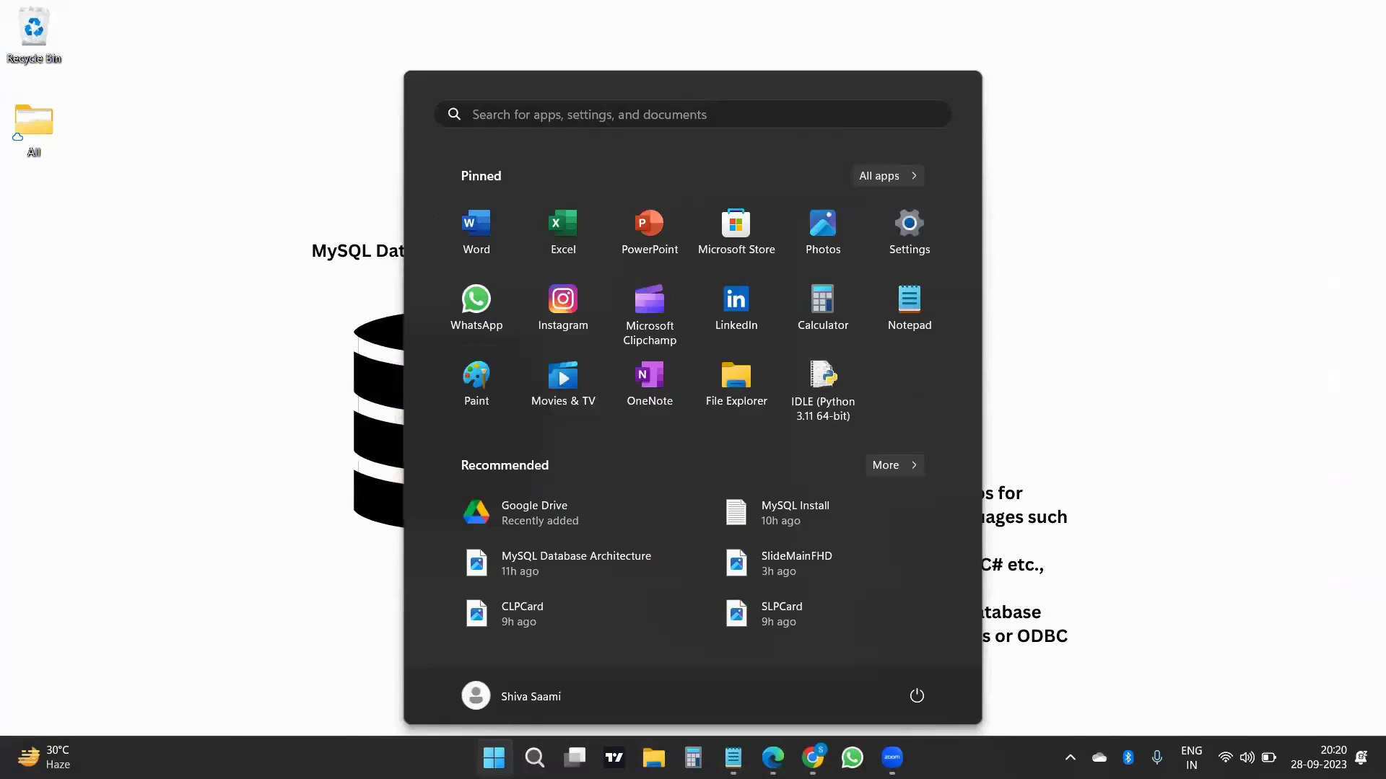
left_click(892, 182)
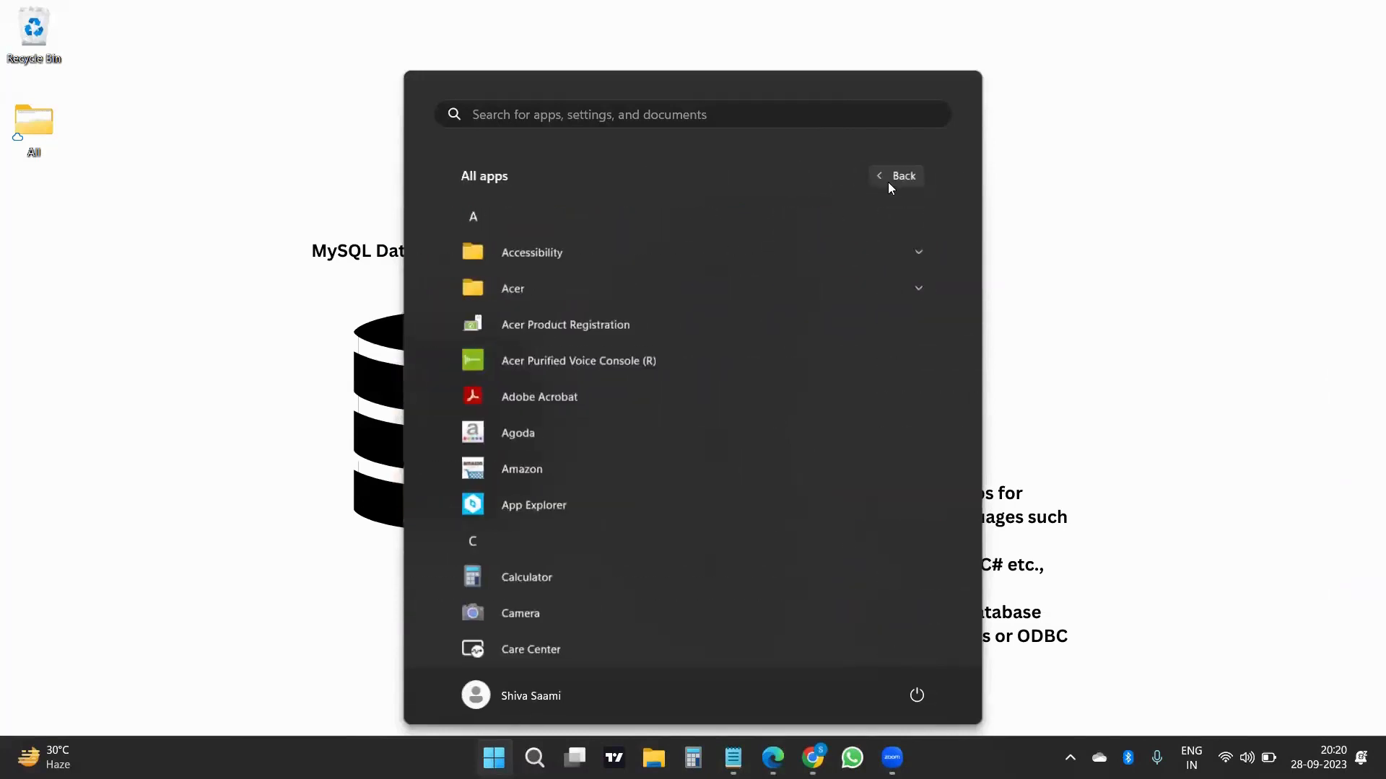
scroll(790, 433, "down", 5)
scroll(791, 439, "down", 10)
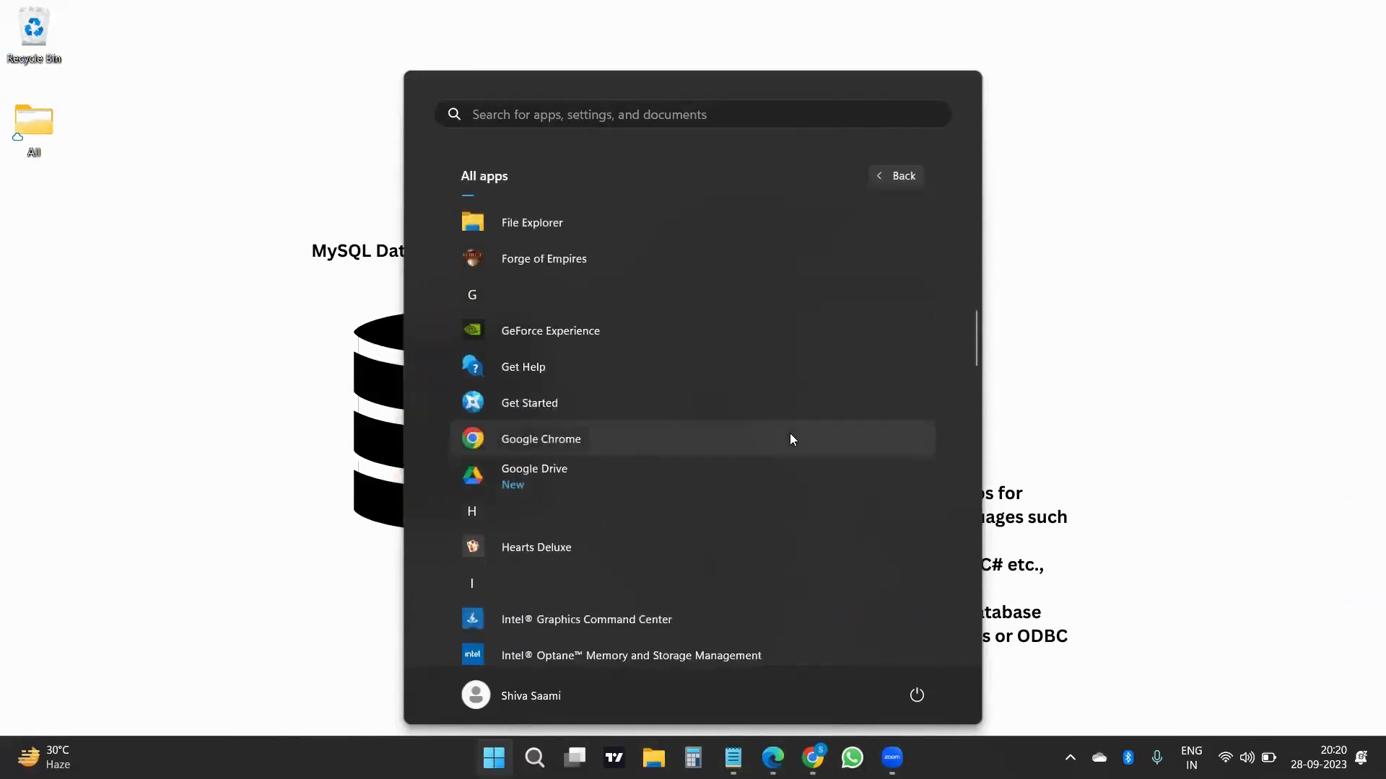
scroll(790, 433, "down", 1)
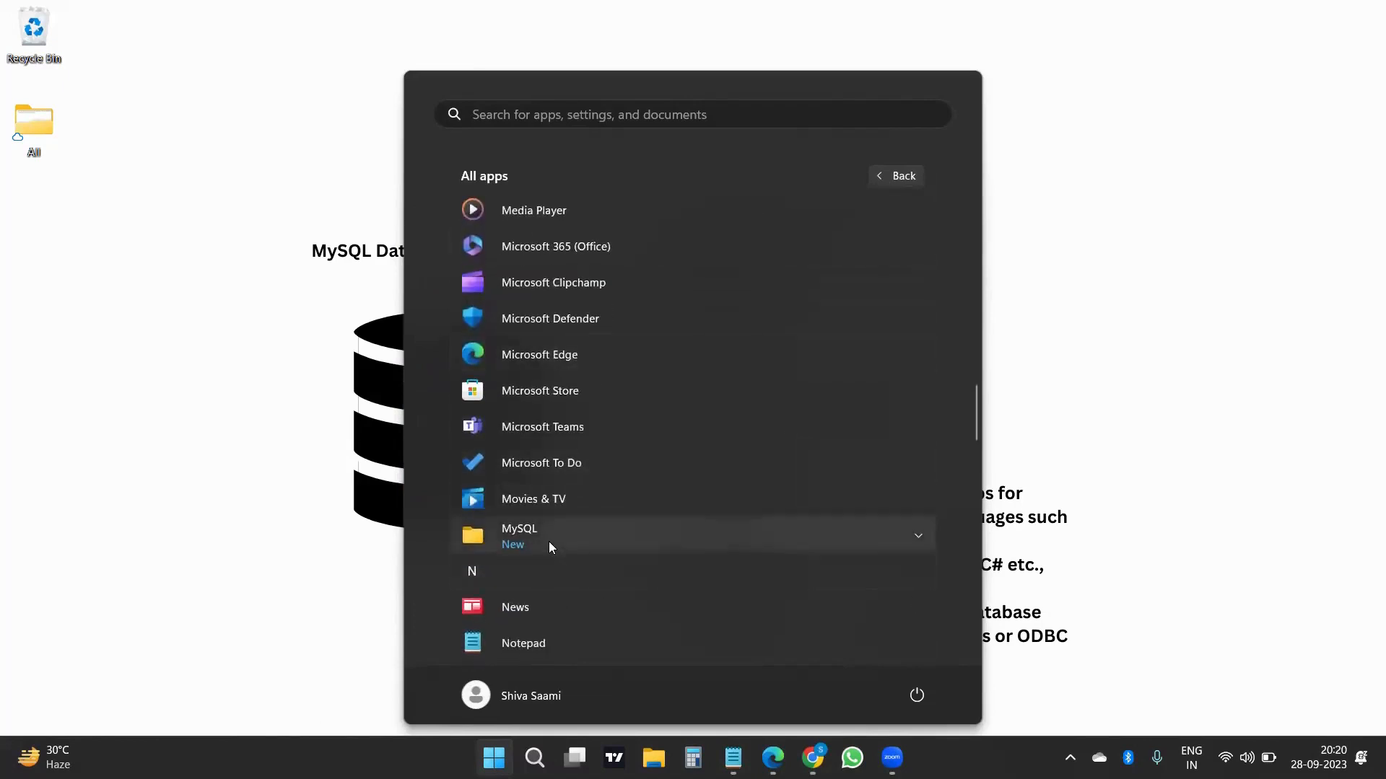
left_click(917, 540)
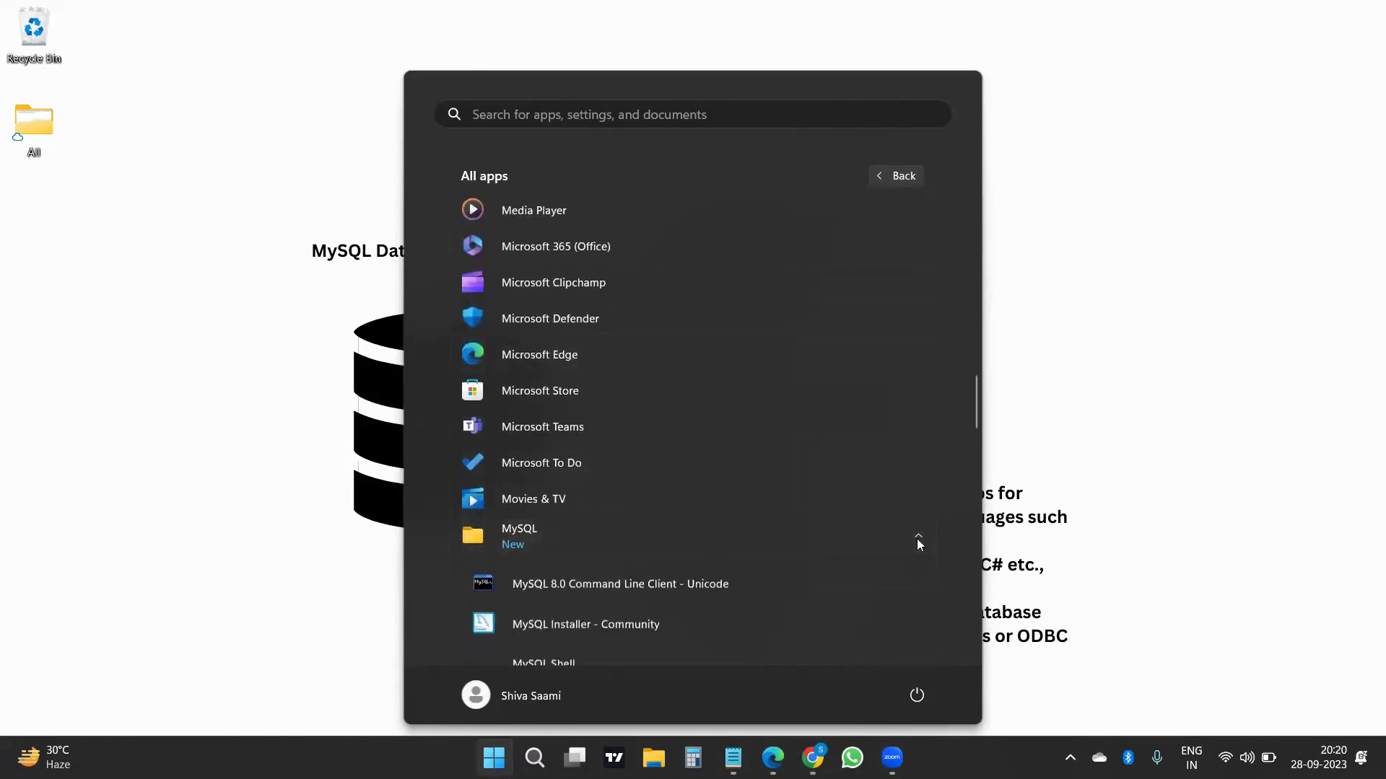
scroll(917, 538, "down", 1)
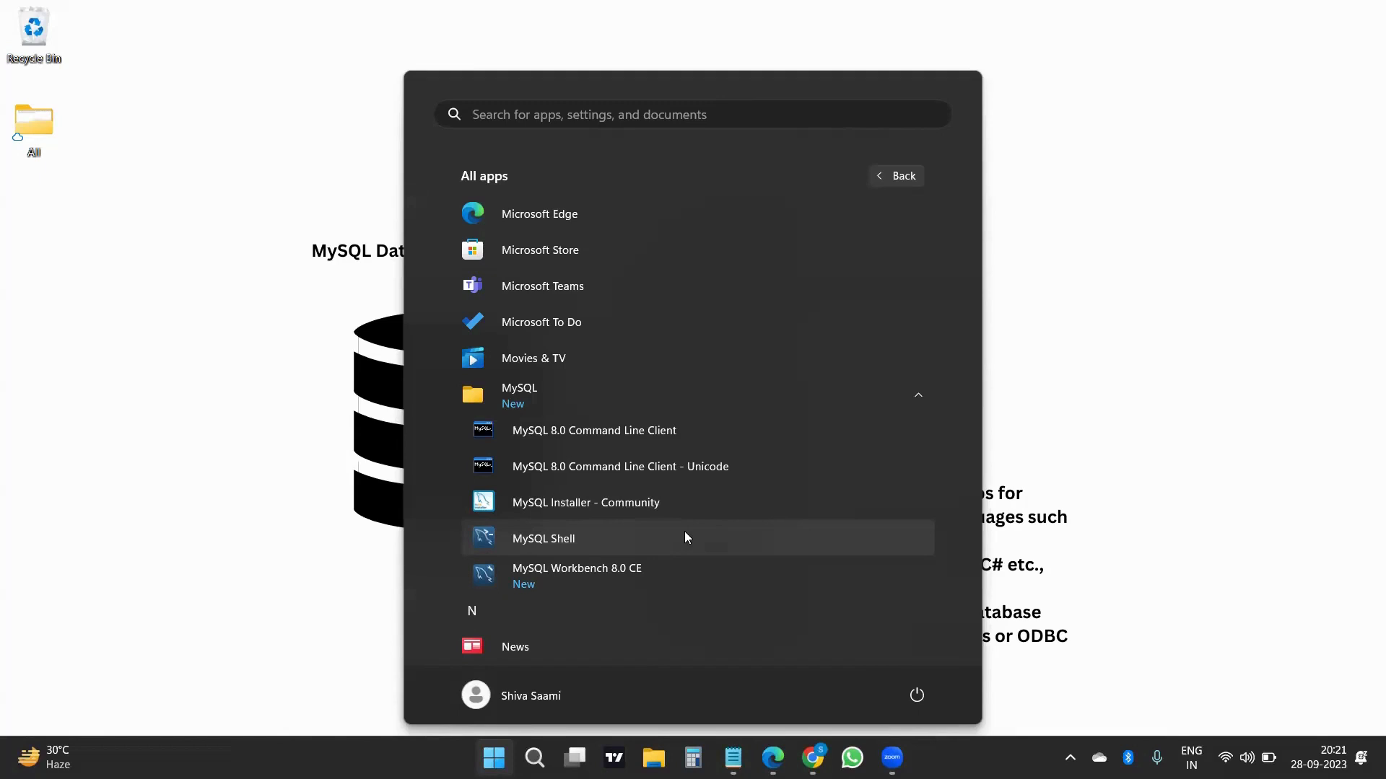
left_click(681, 574)
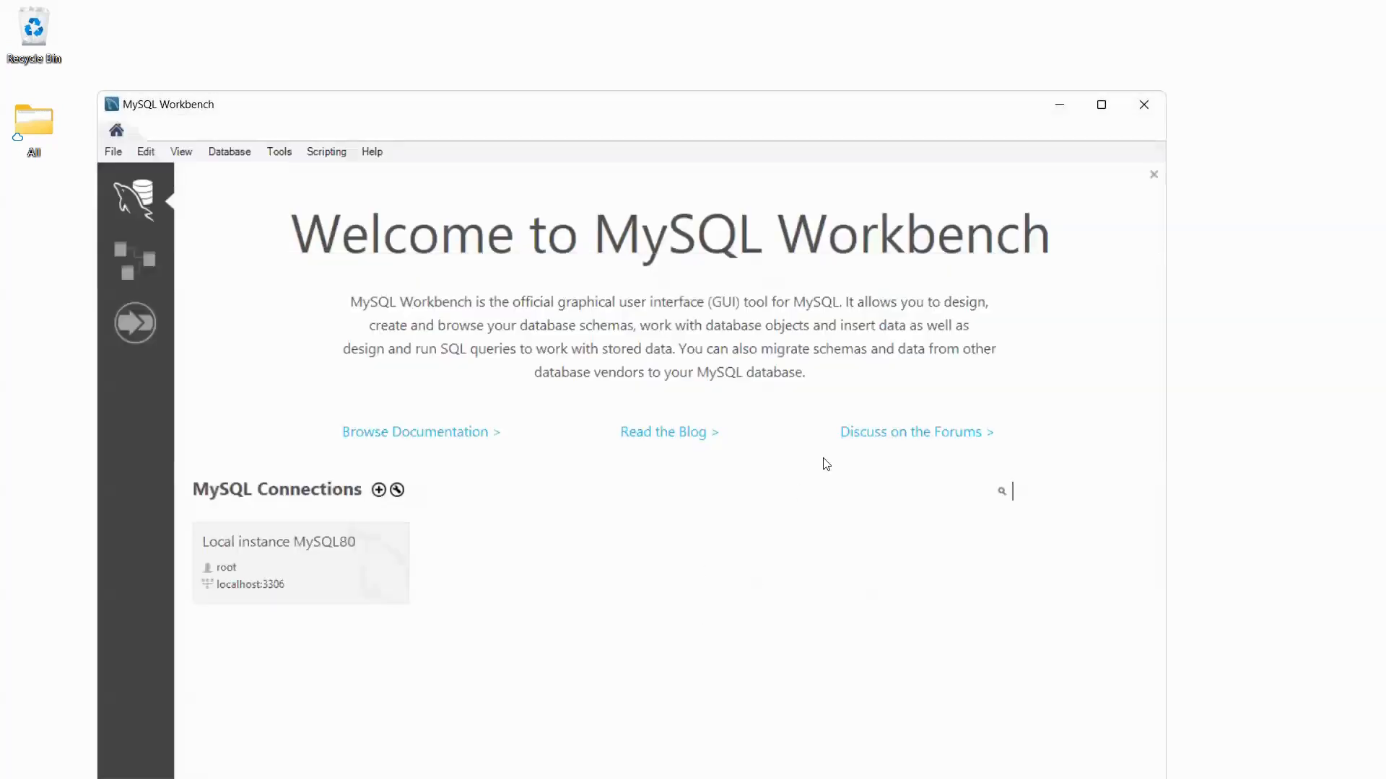
left_click(1110, 107)
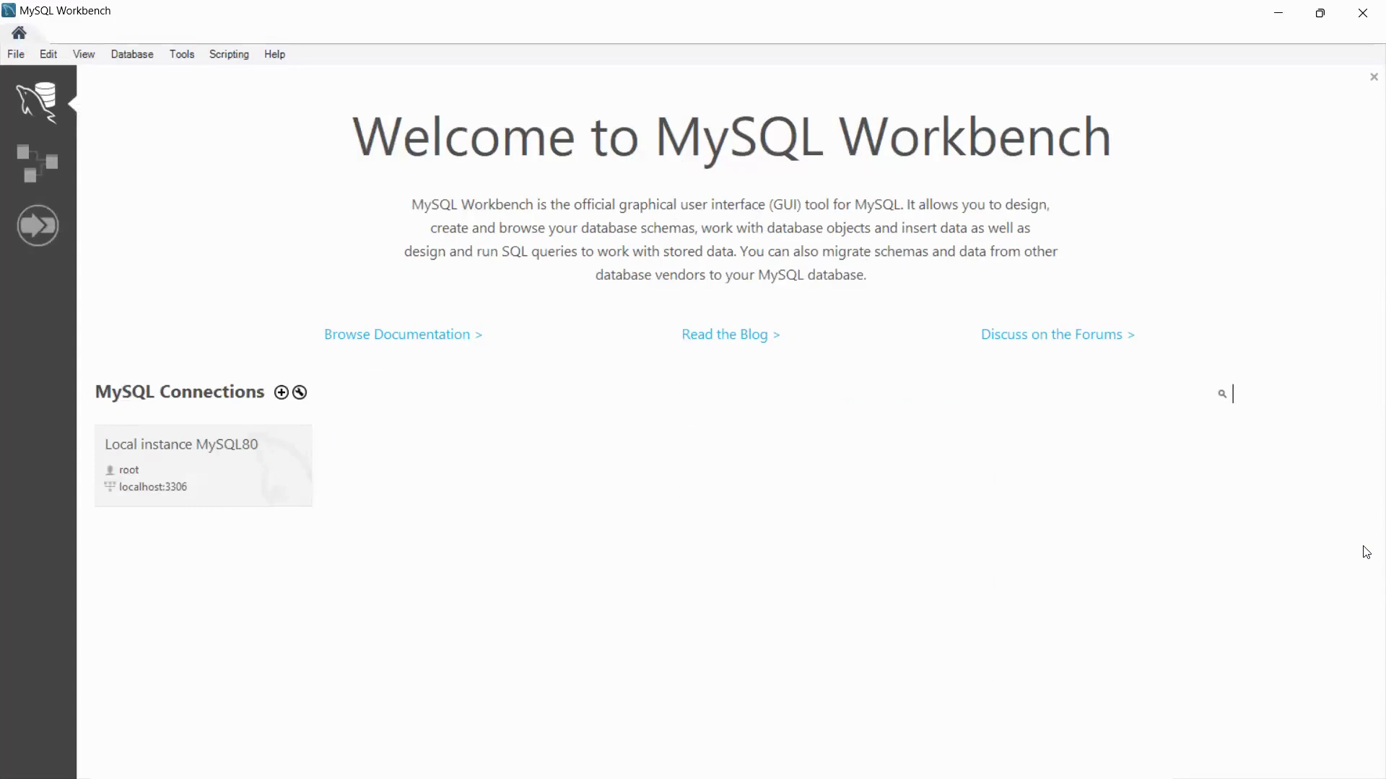
Connect to Local instance MySQL80 by entering the root password, and close MySQL Workbench once the connection opens.
left_click(189, 469)
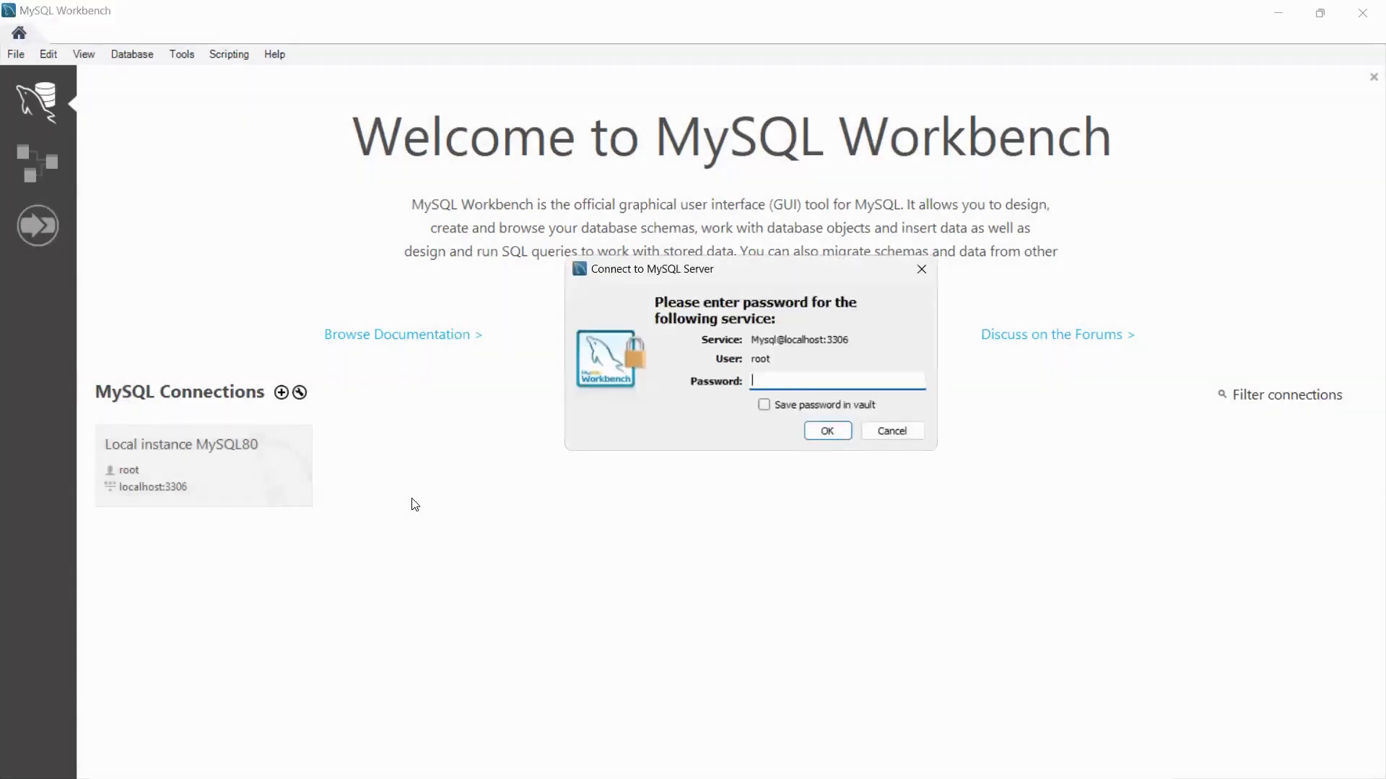
type("***********")
key("Return")
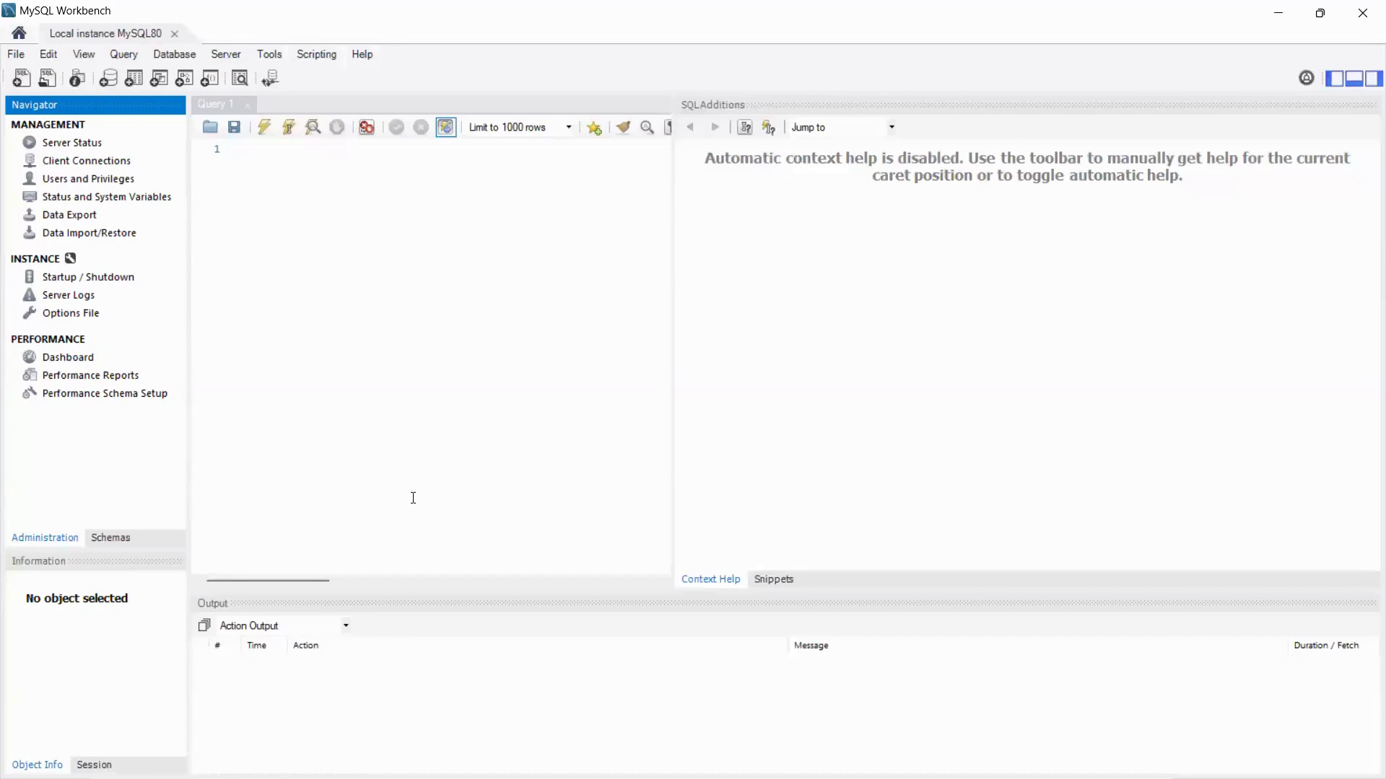
left_click(1364, 8)
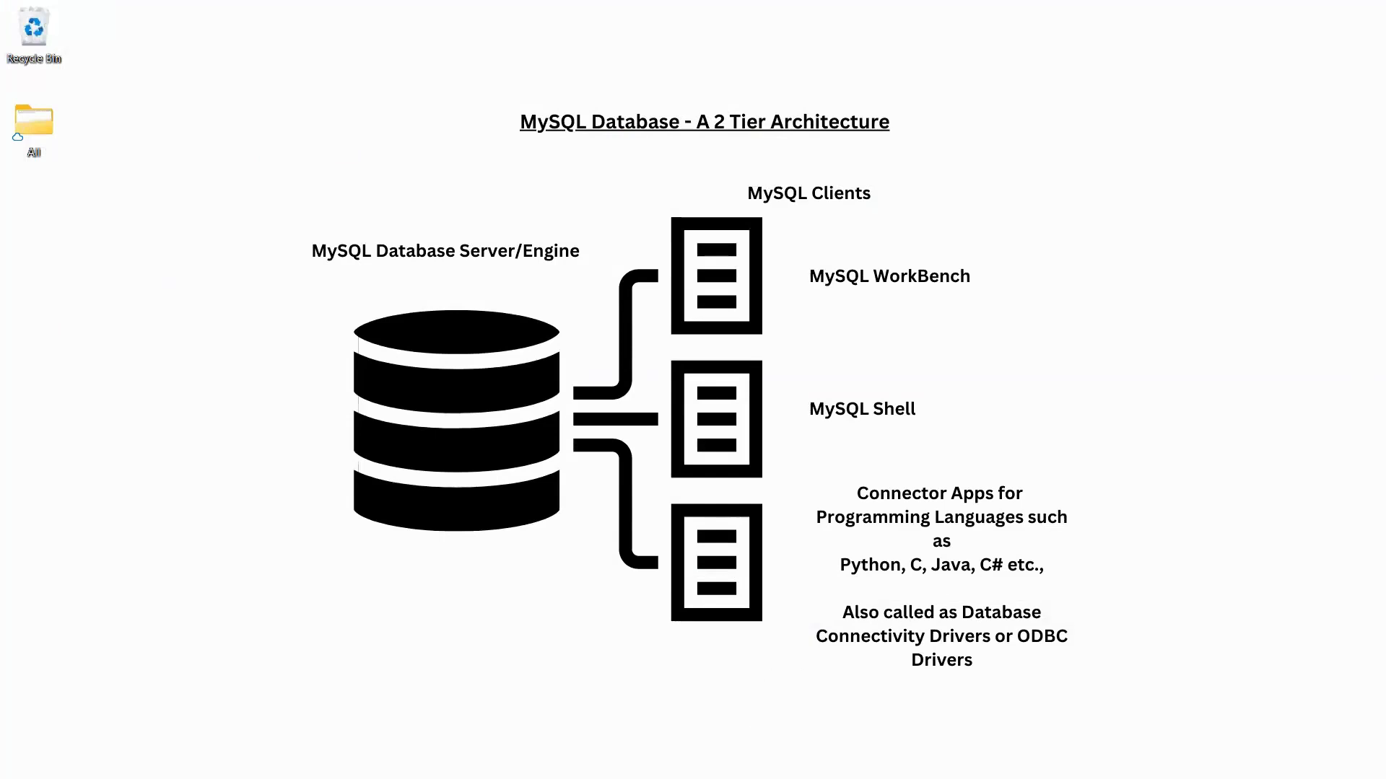
mouse_move(736, 778)
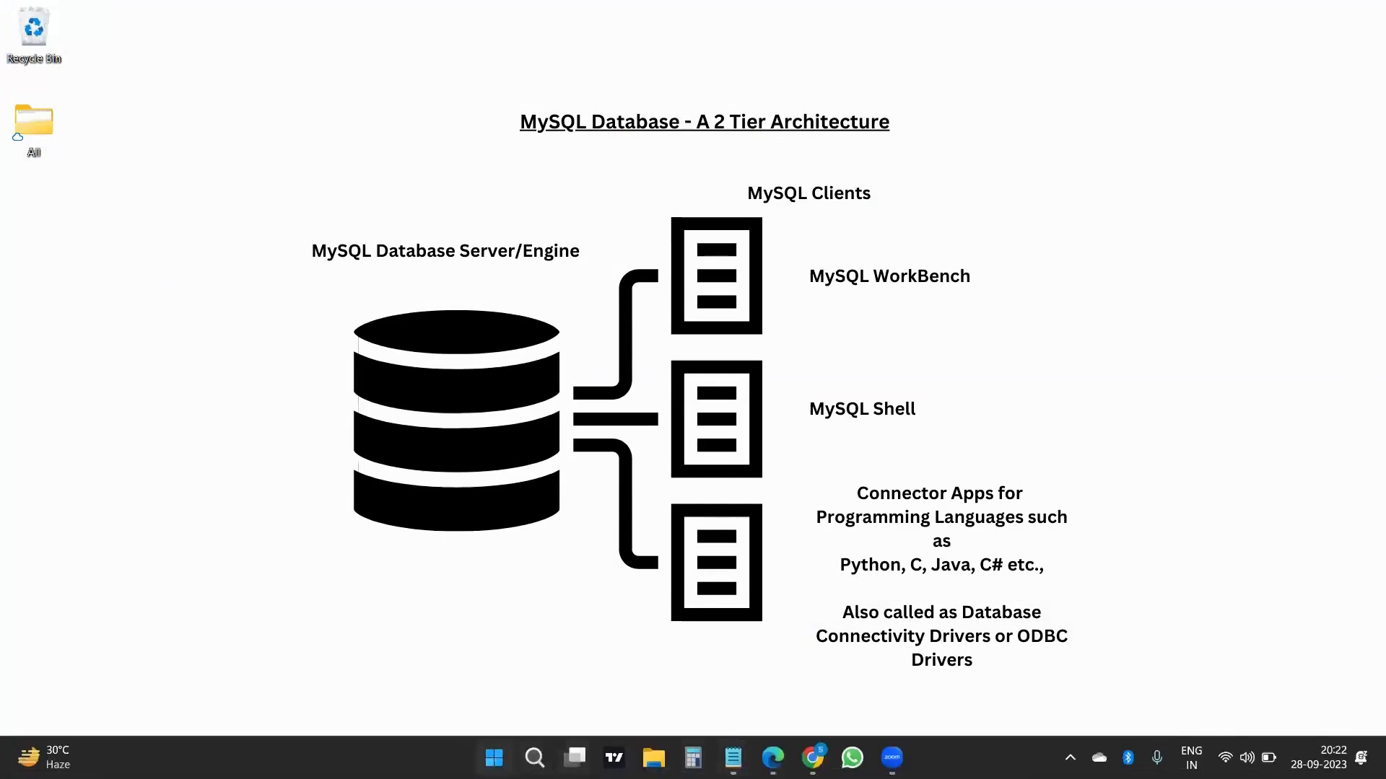
left_click(494, 758)
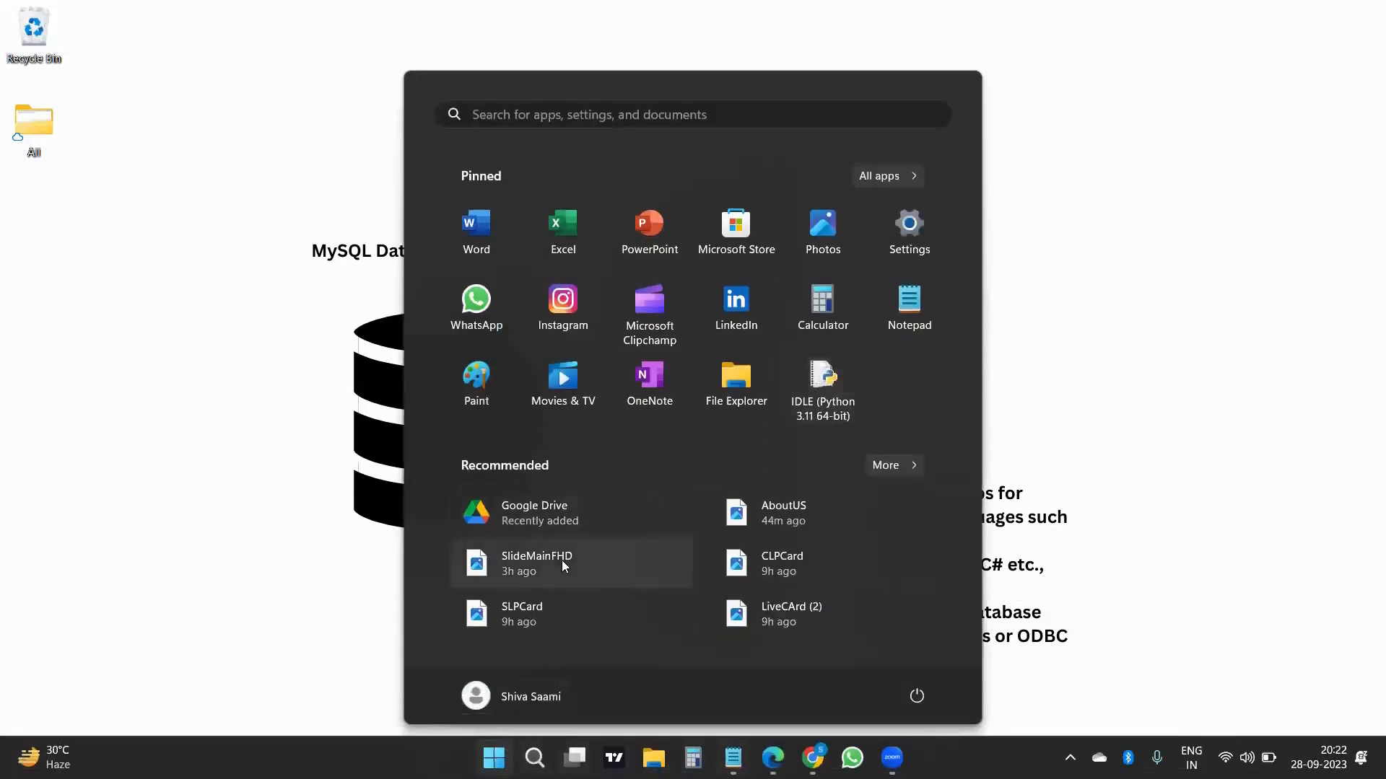
left_click(880, 175)
scroll(754, 457, "down", 3)
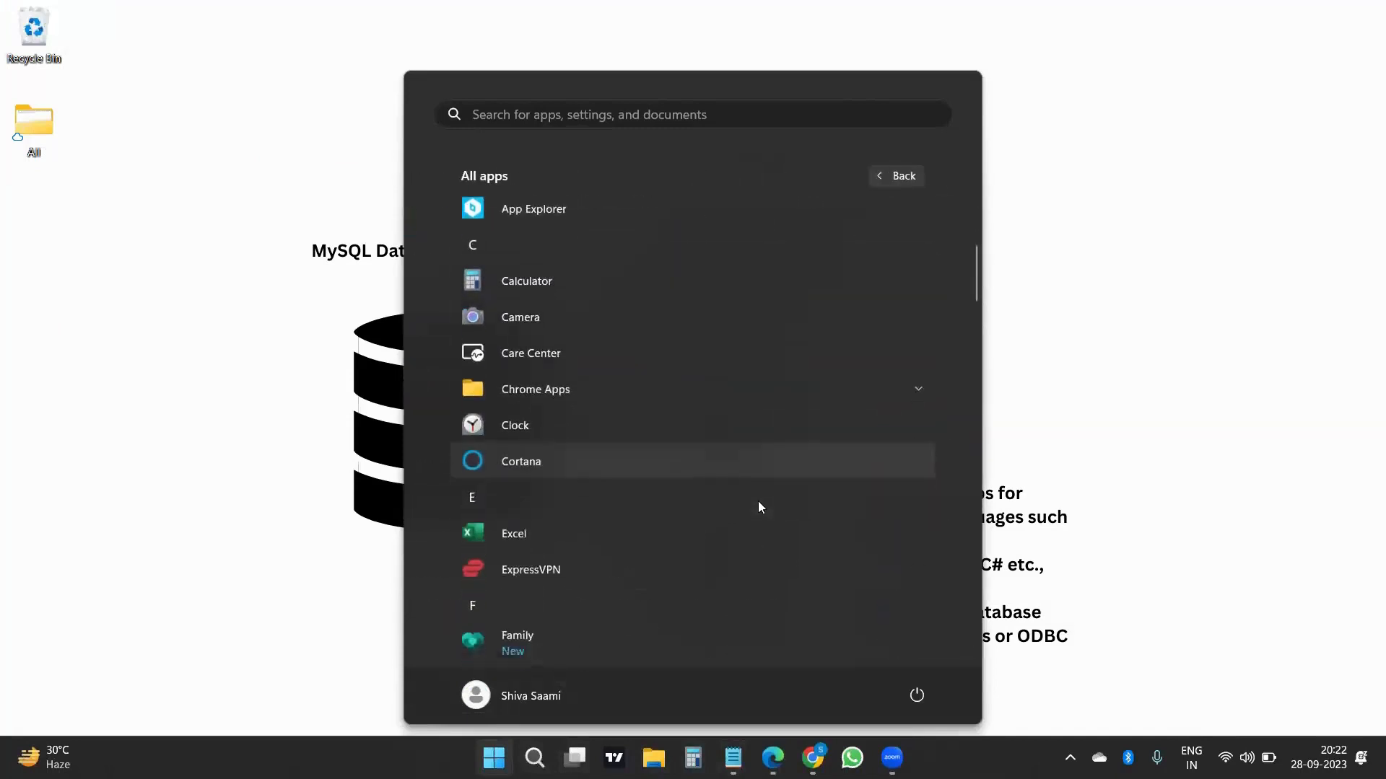
scroll(757, 502, "down", 5)
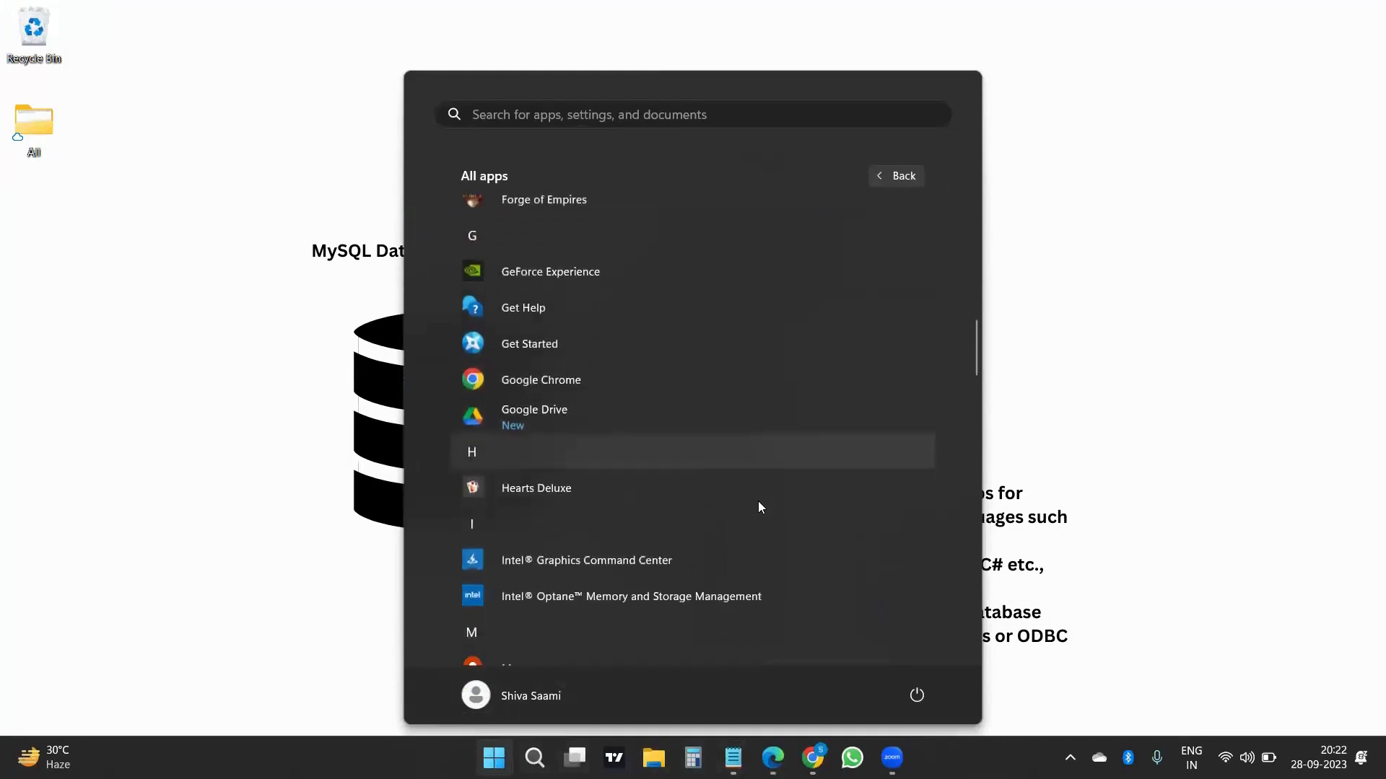
scroll(759, 503, "down", 3)
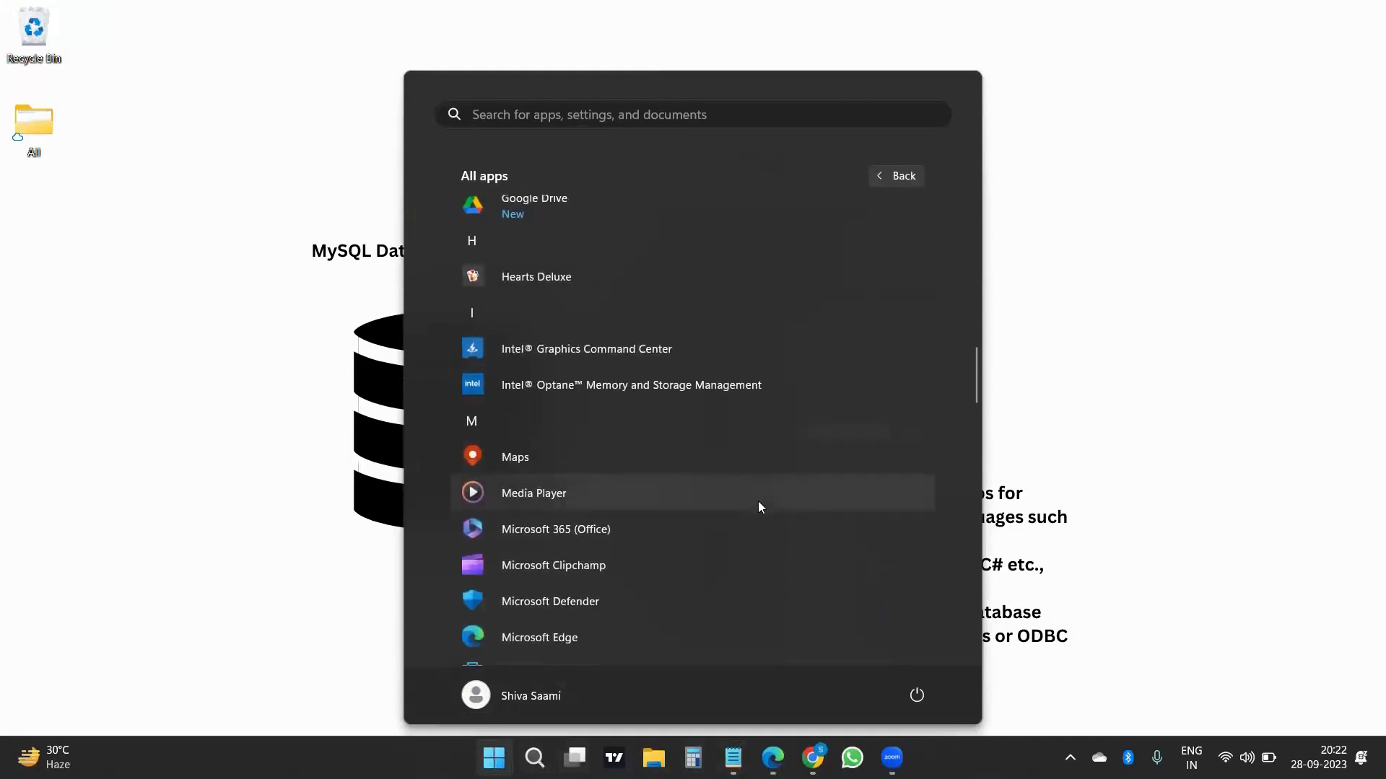
scroll(758, 507, "up", 5)
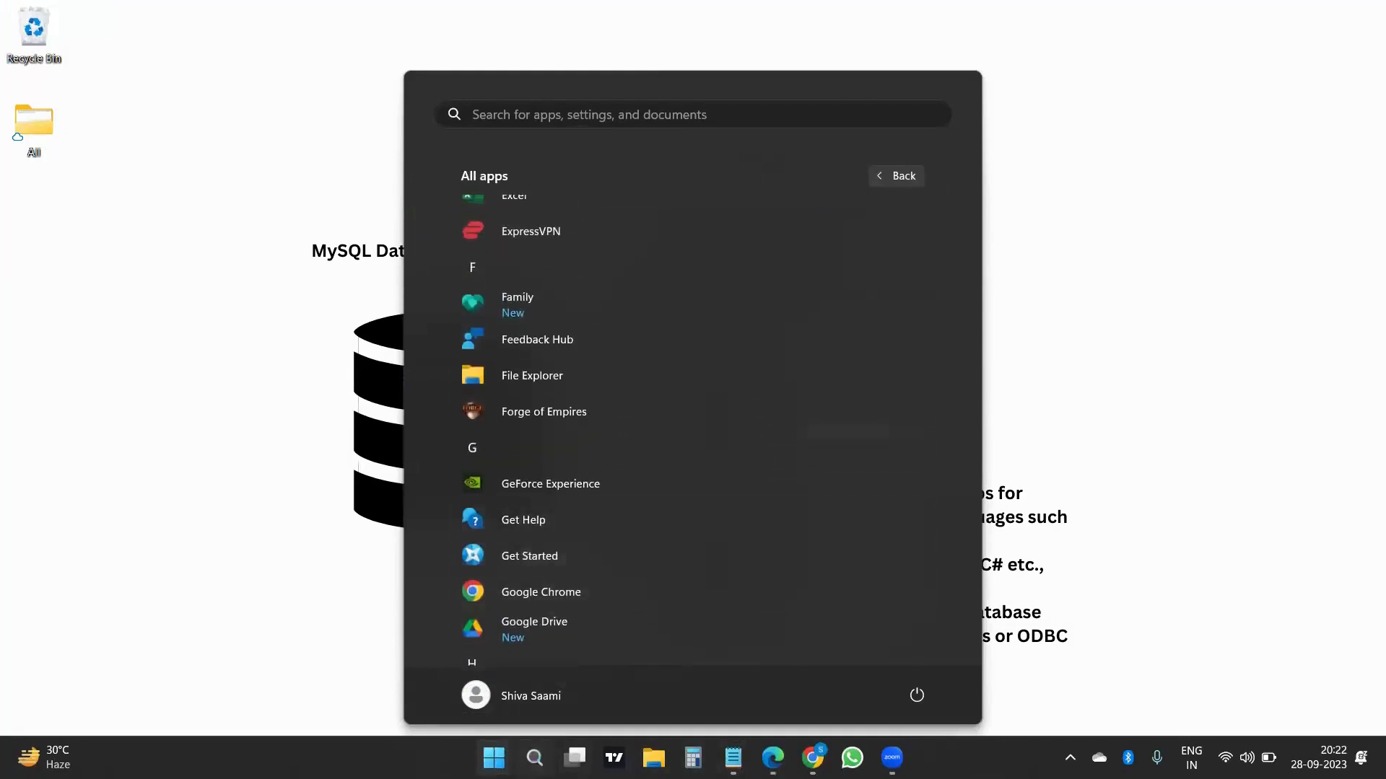
Search Windows for "services", open the Services app, and maximize its window.
left_click(534, 758)
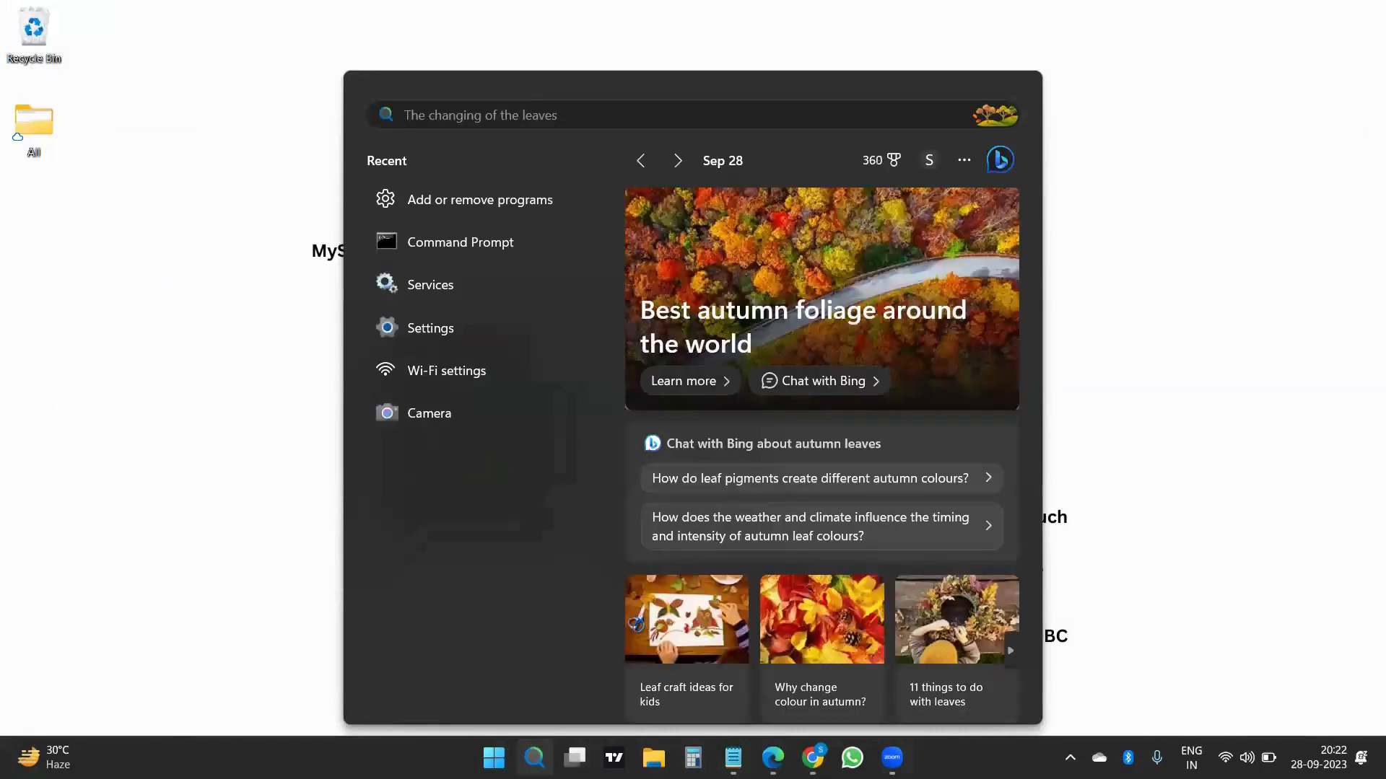
type("services")
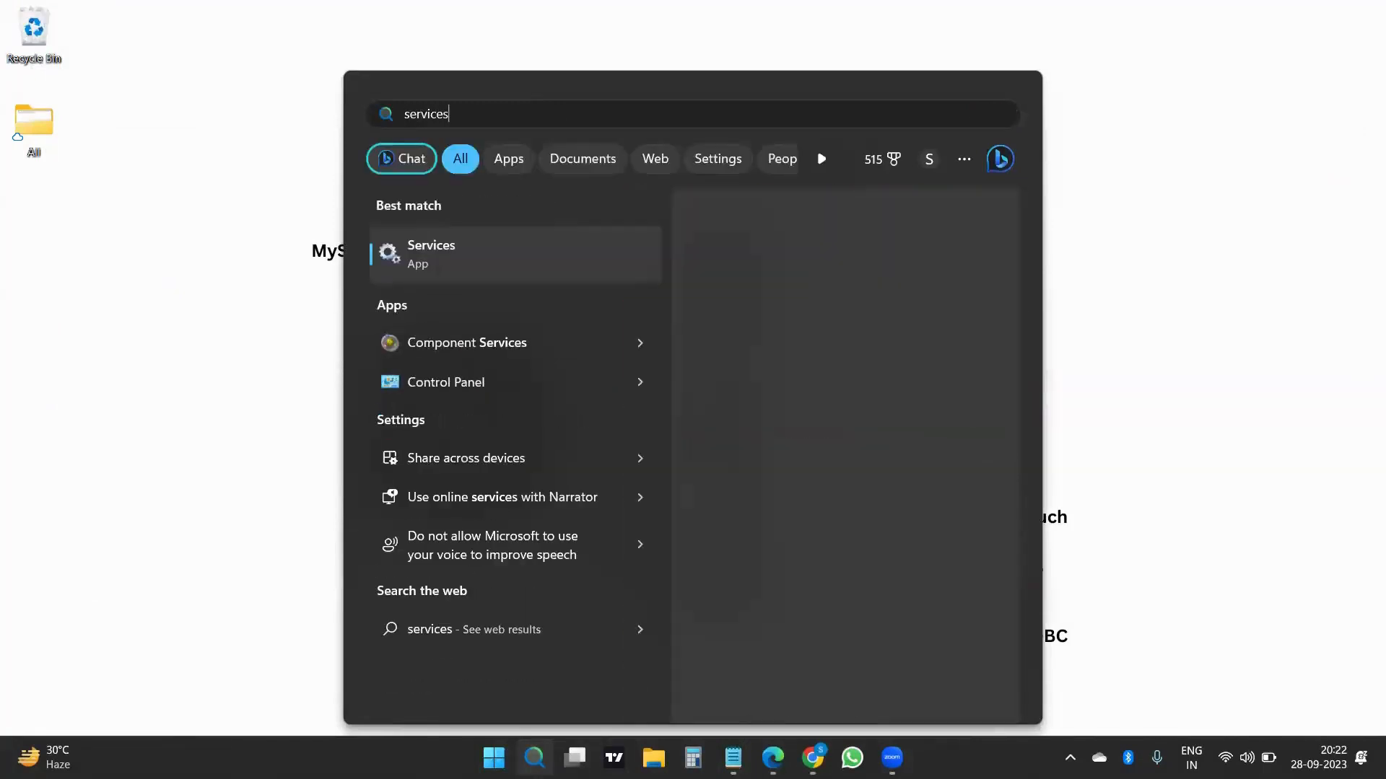
left_click(503, 273)
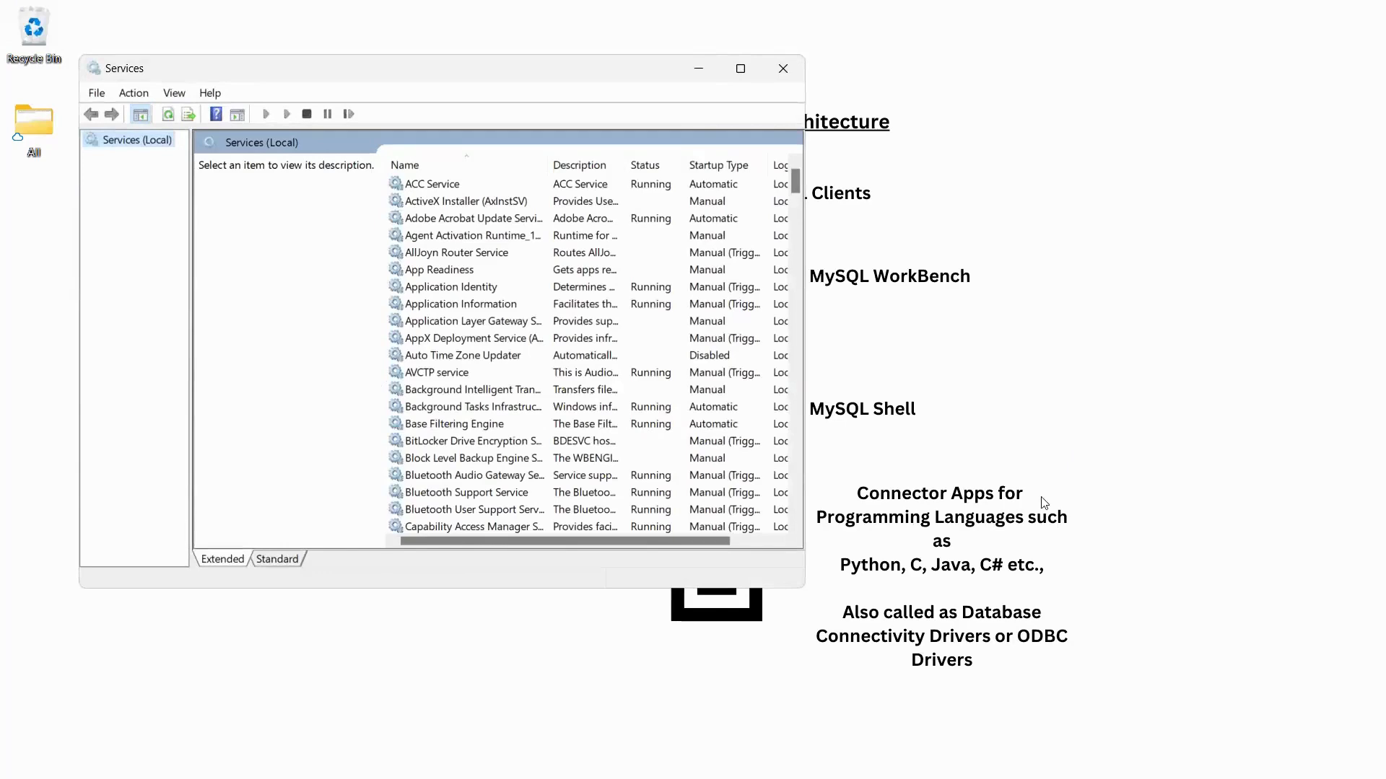
left_click(740, 69)
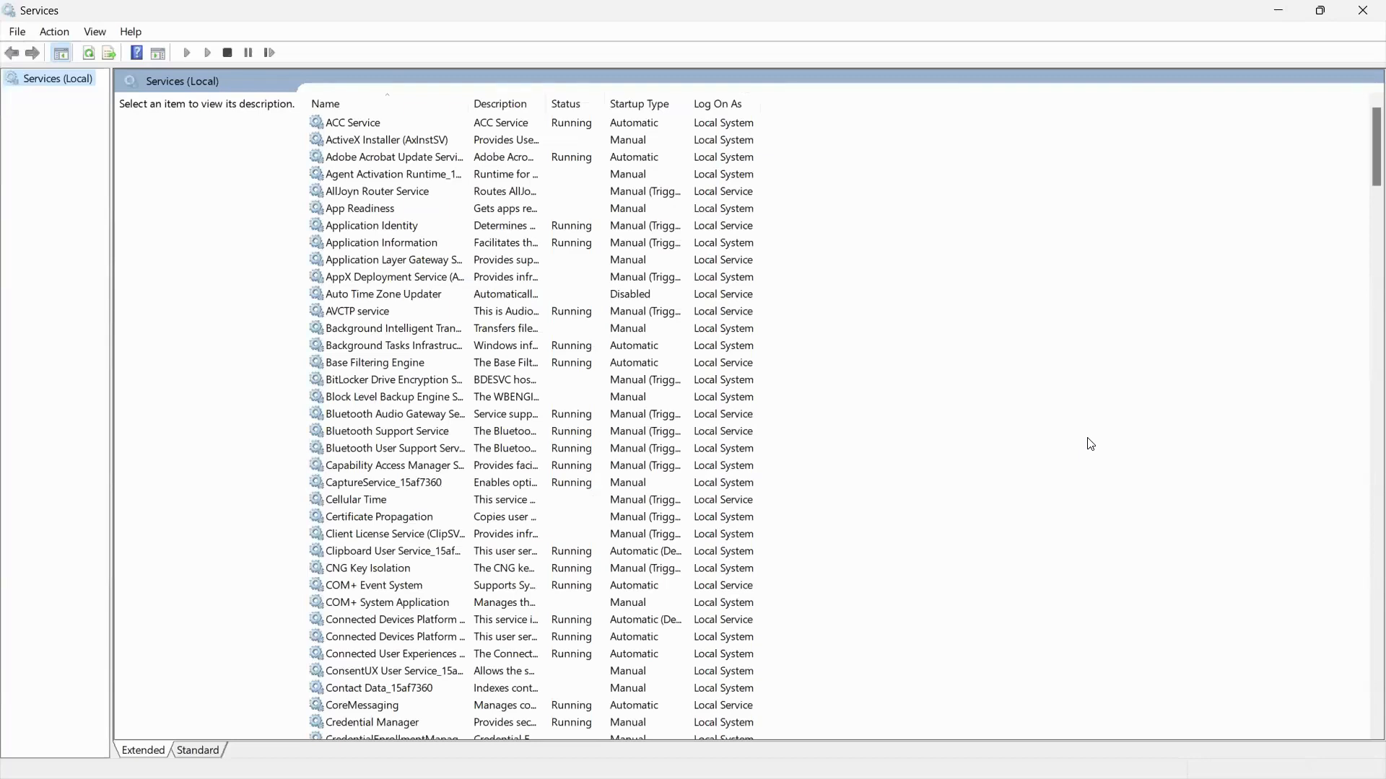
Find the MySQL80 service in the list, check its status and startup type, and close Services.
scroll(1090, 443, "down", 2)
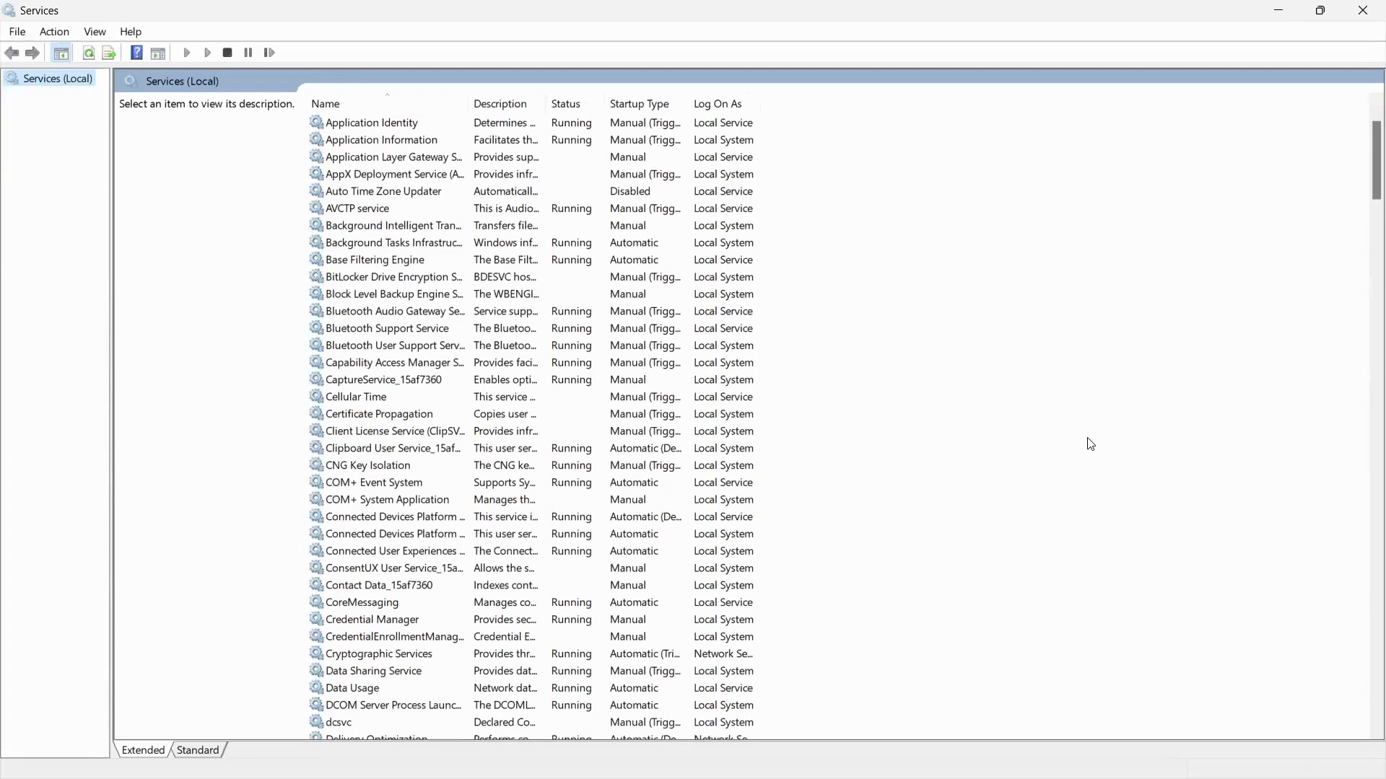
scroll(1090, 444, "down", 20)
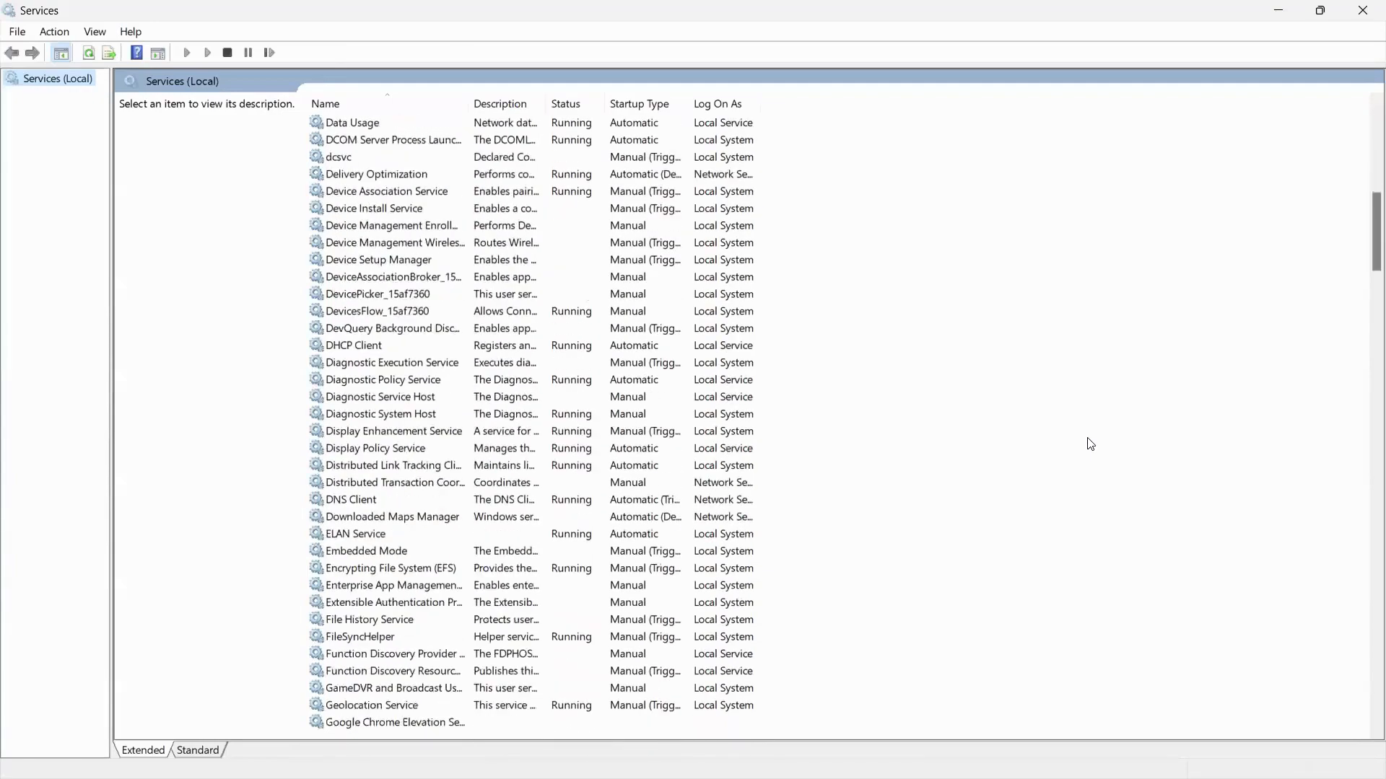
scroll(1090, 444, "down", 17)
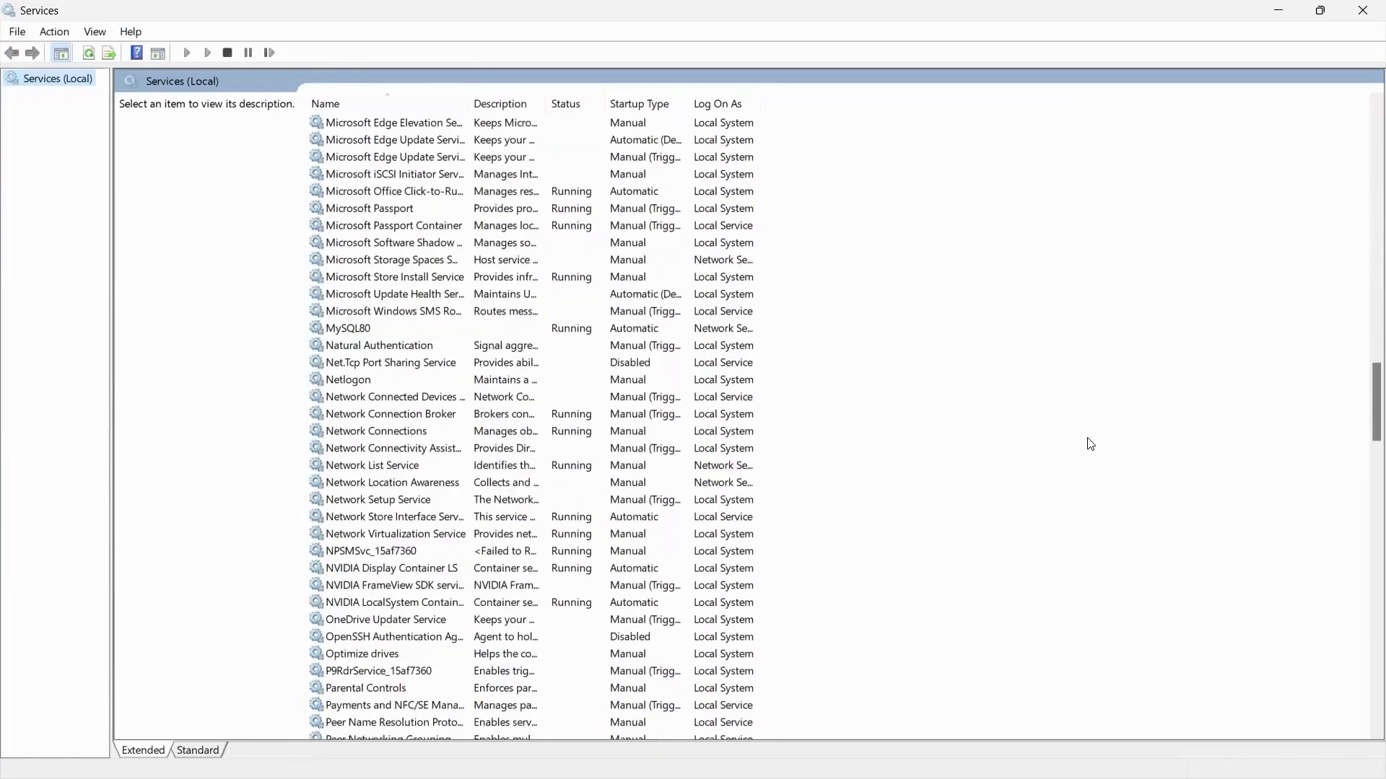
left_click(372, 329)
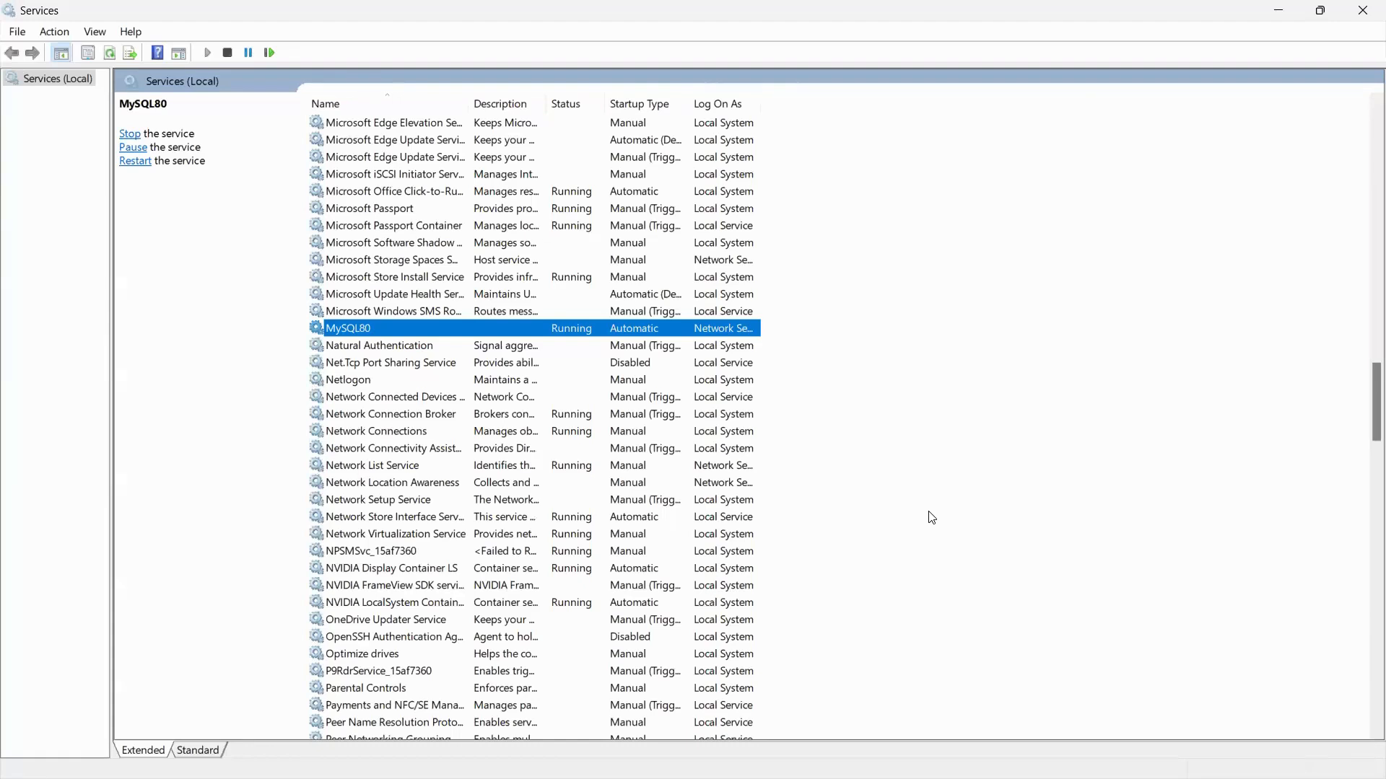
left_click(1364, 8)
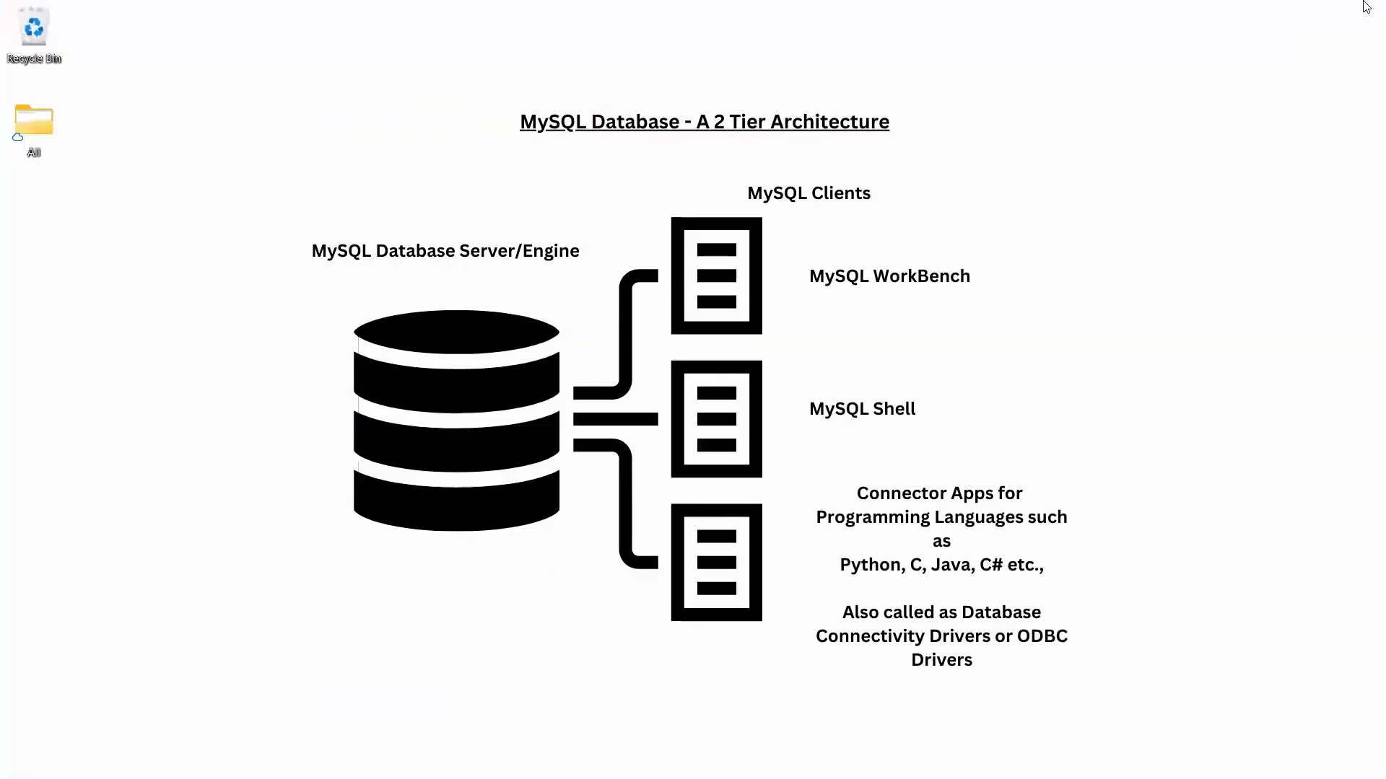